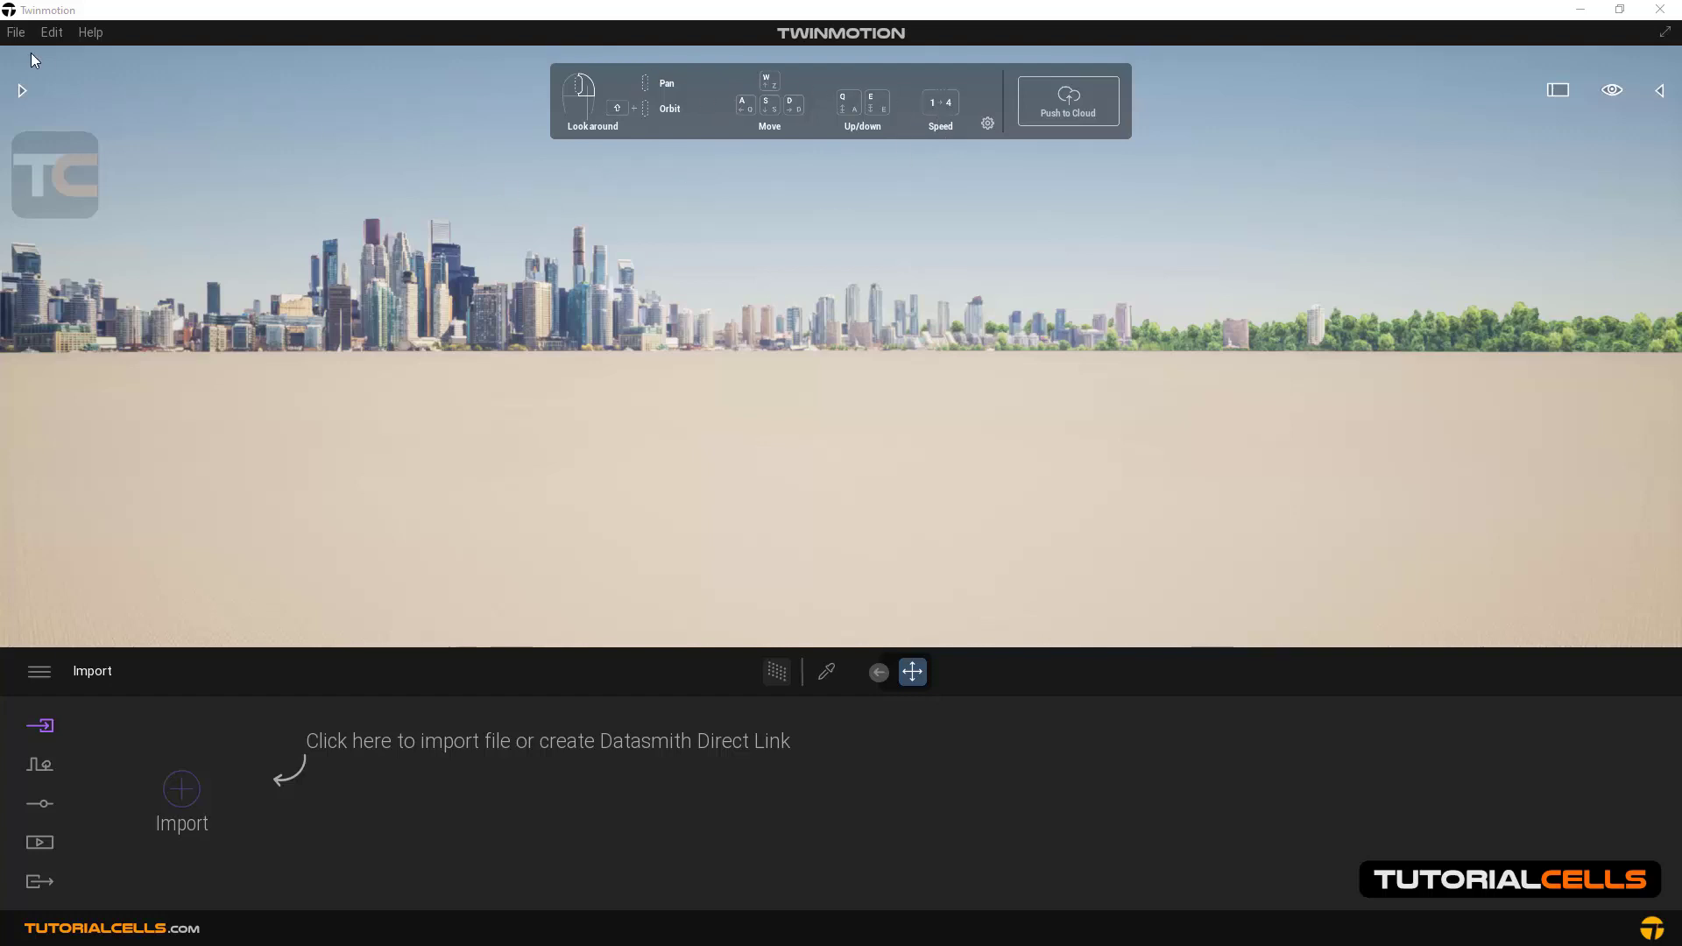
Open the Materials room demo scene.
left_click(14, 35)
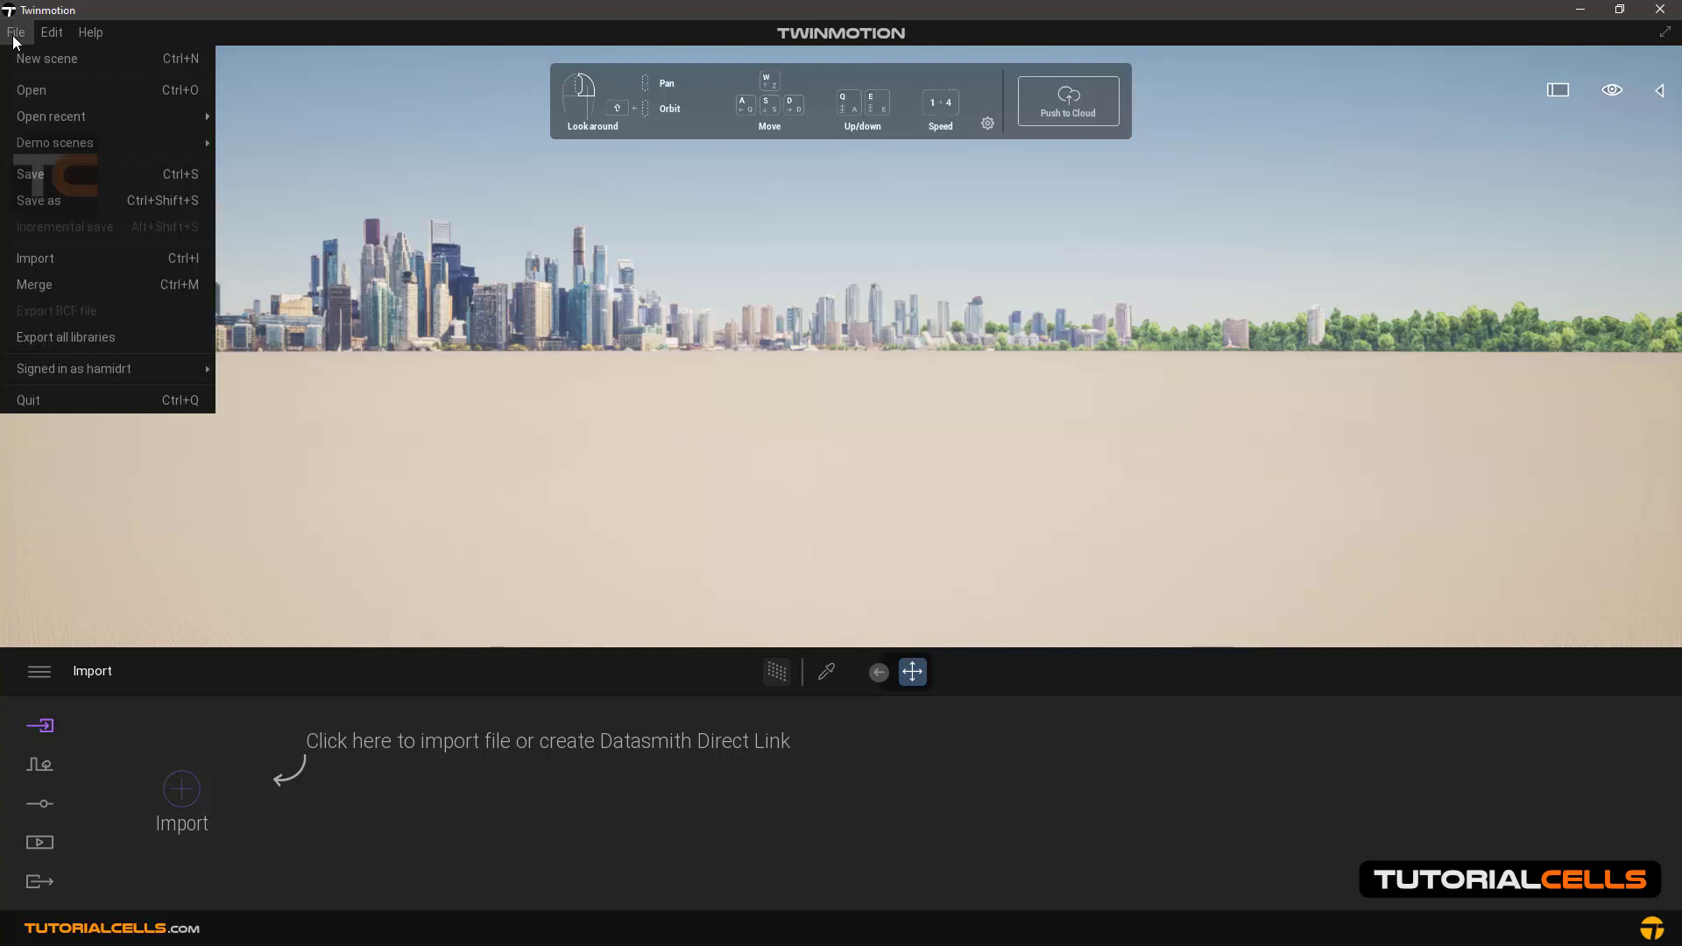
mouse_move(57, 154)
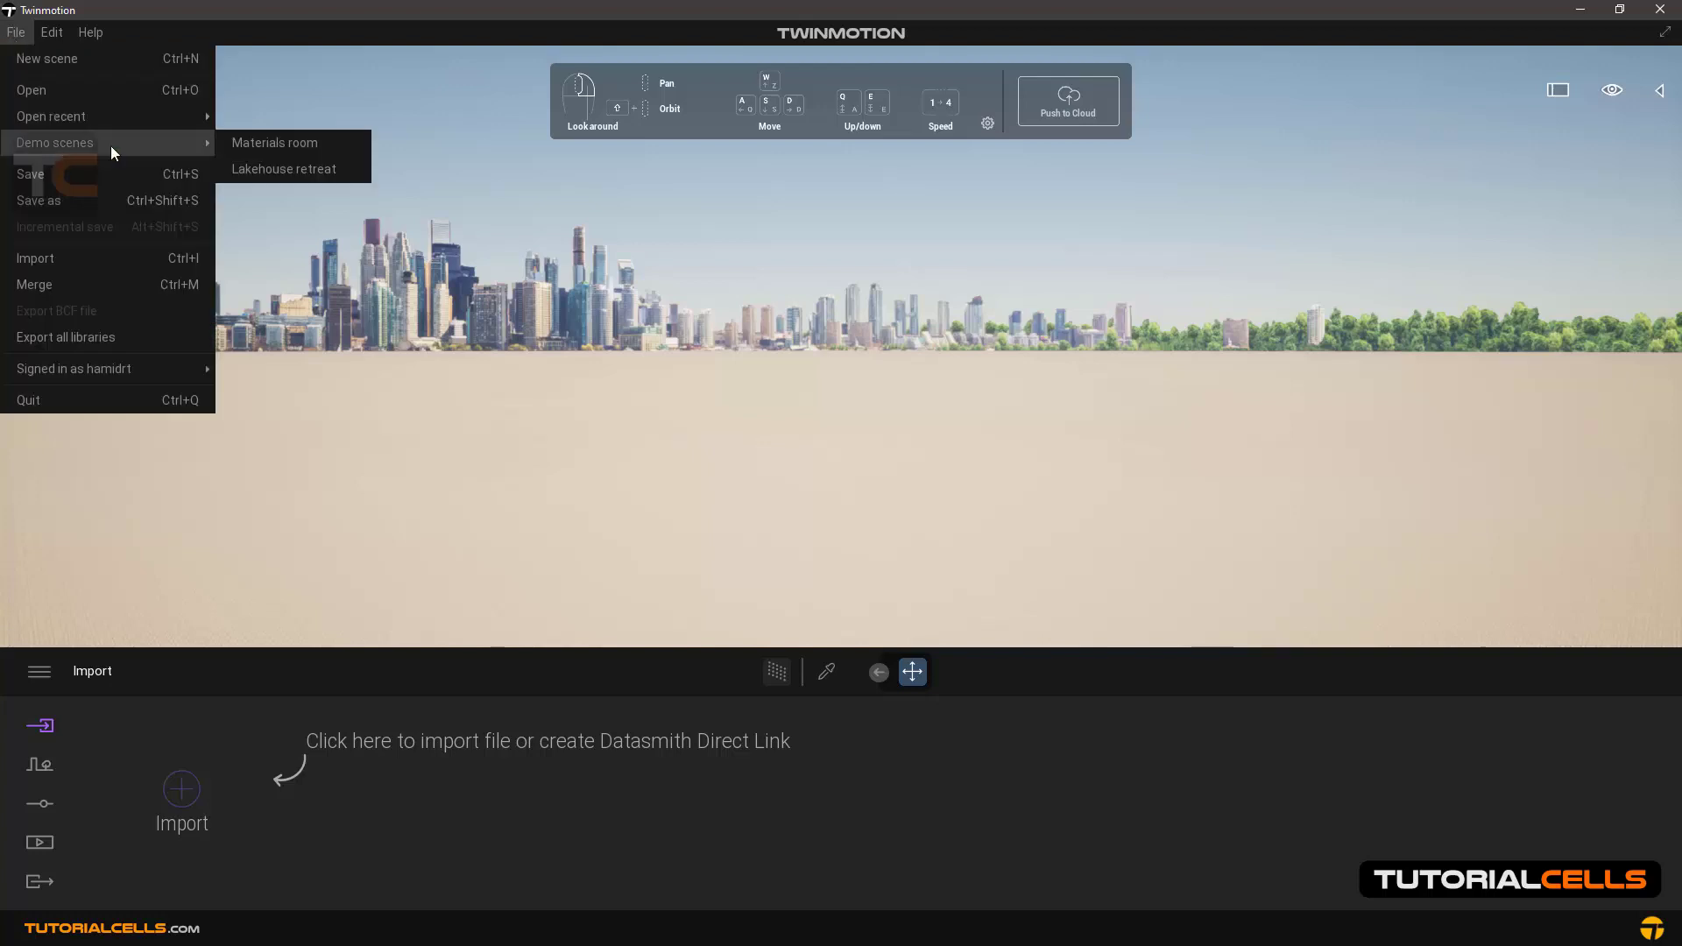
left_click(235, 143)
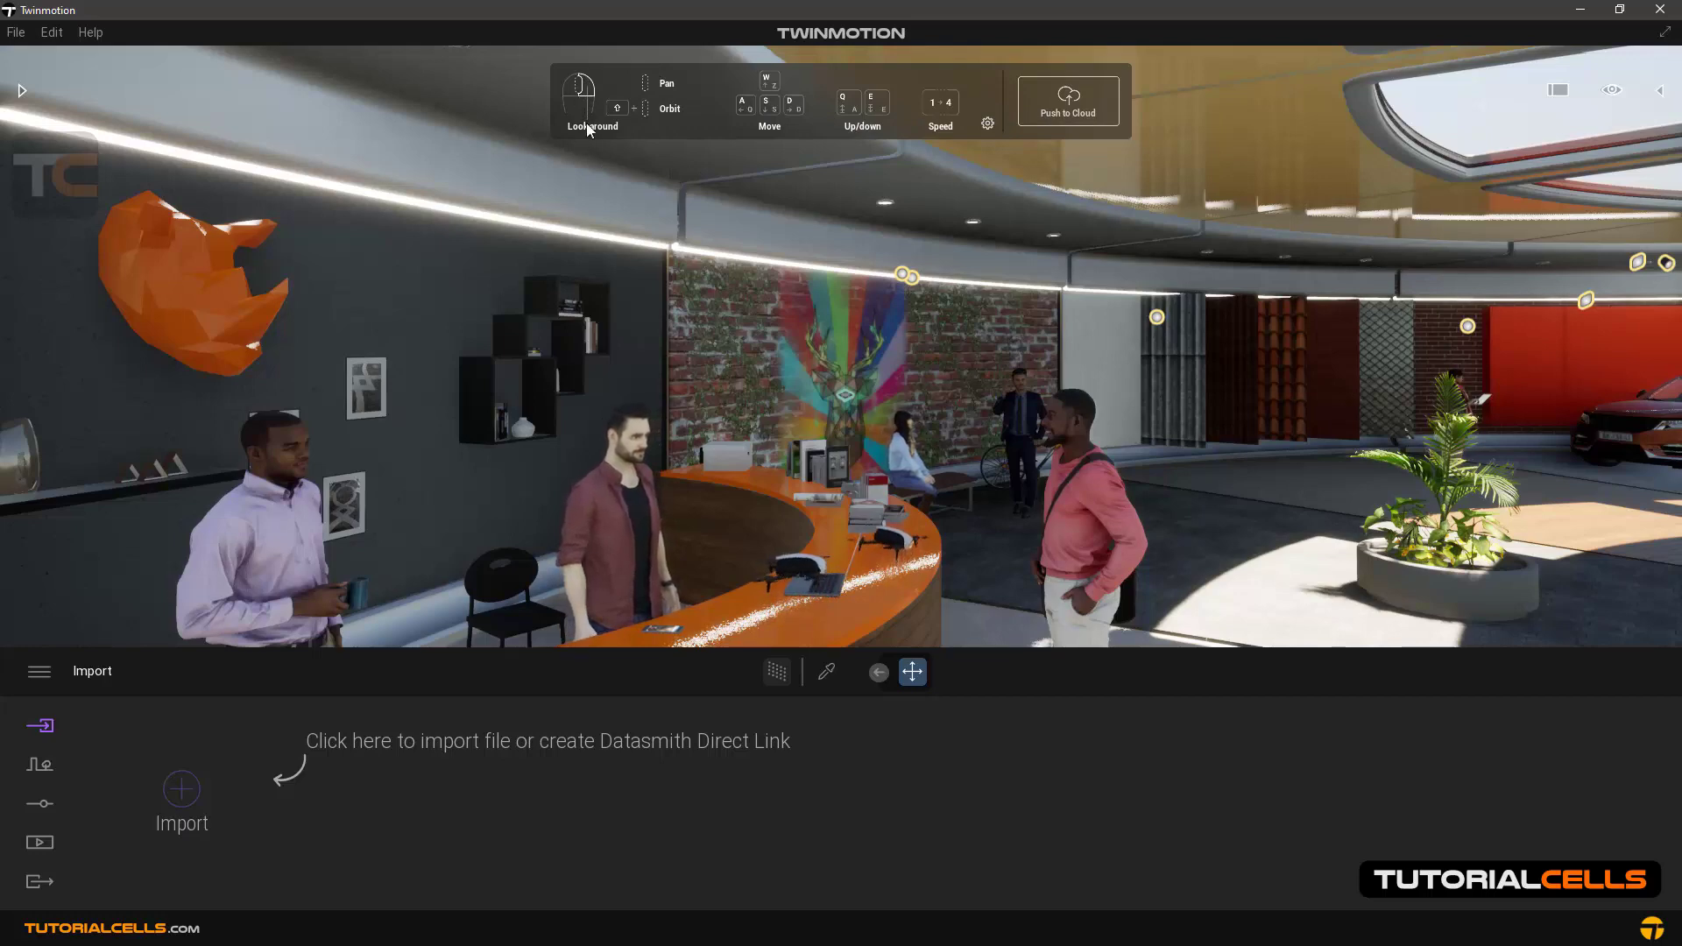
Look around the showroom and move the camera forward and backward facing the potted plant and the car.
right_click_drag(1006, 418, 1492, 541)
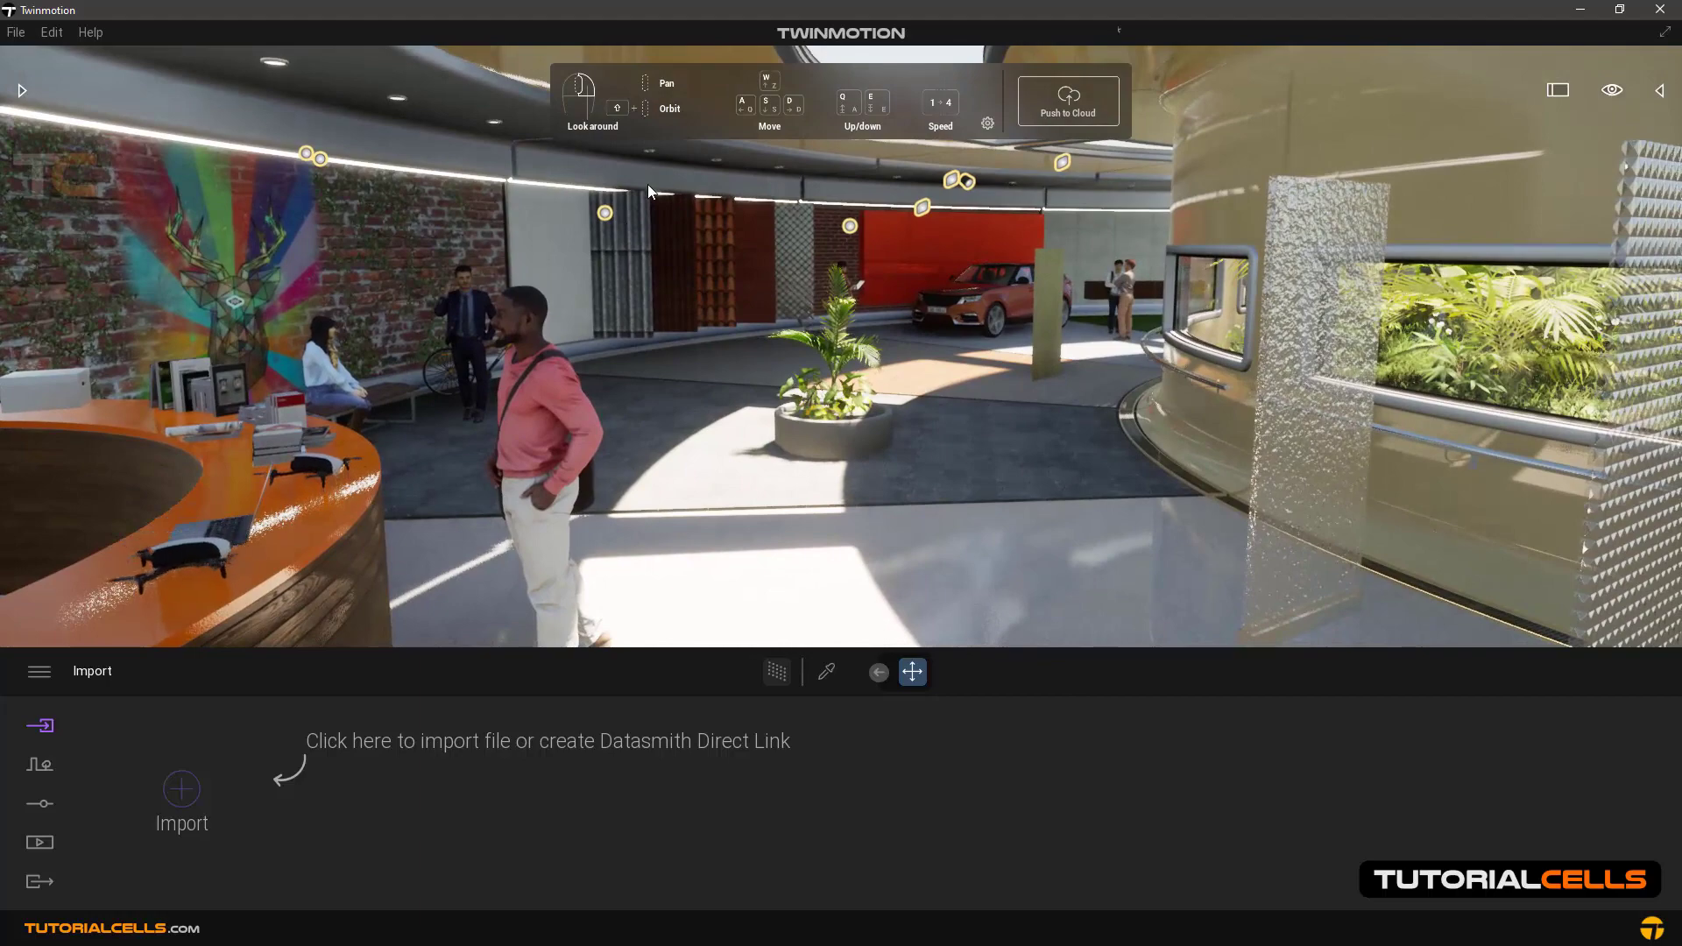
scroll(648, 184, "up", 2)
key("w")
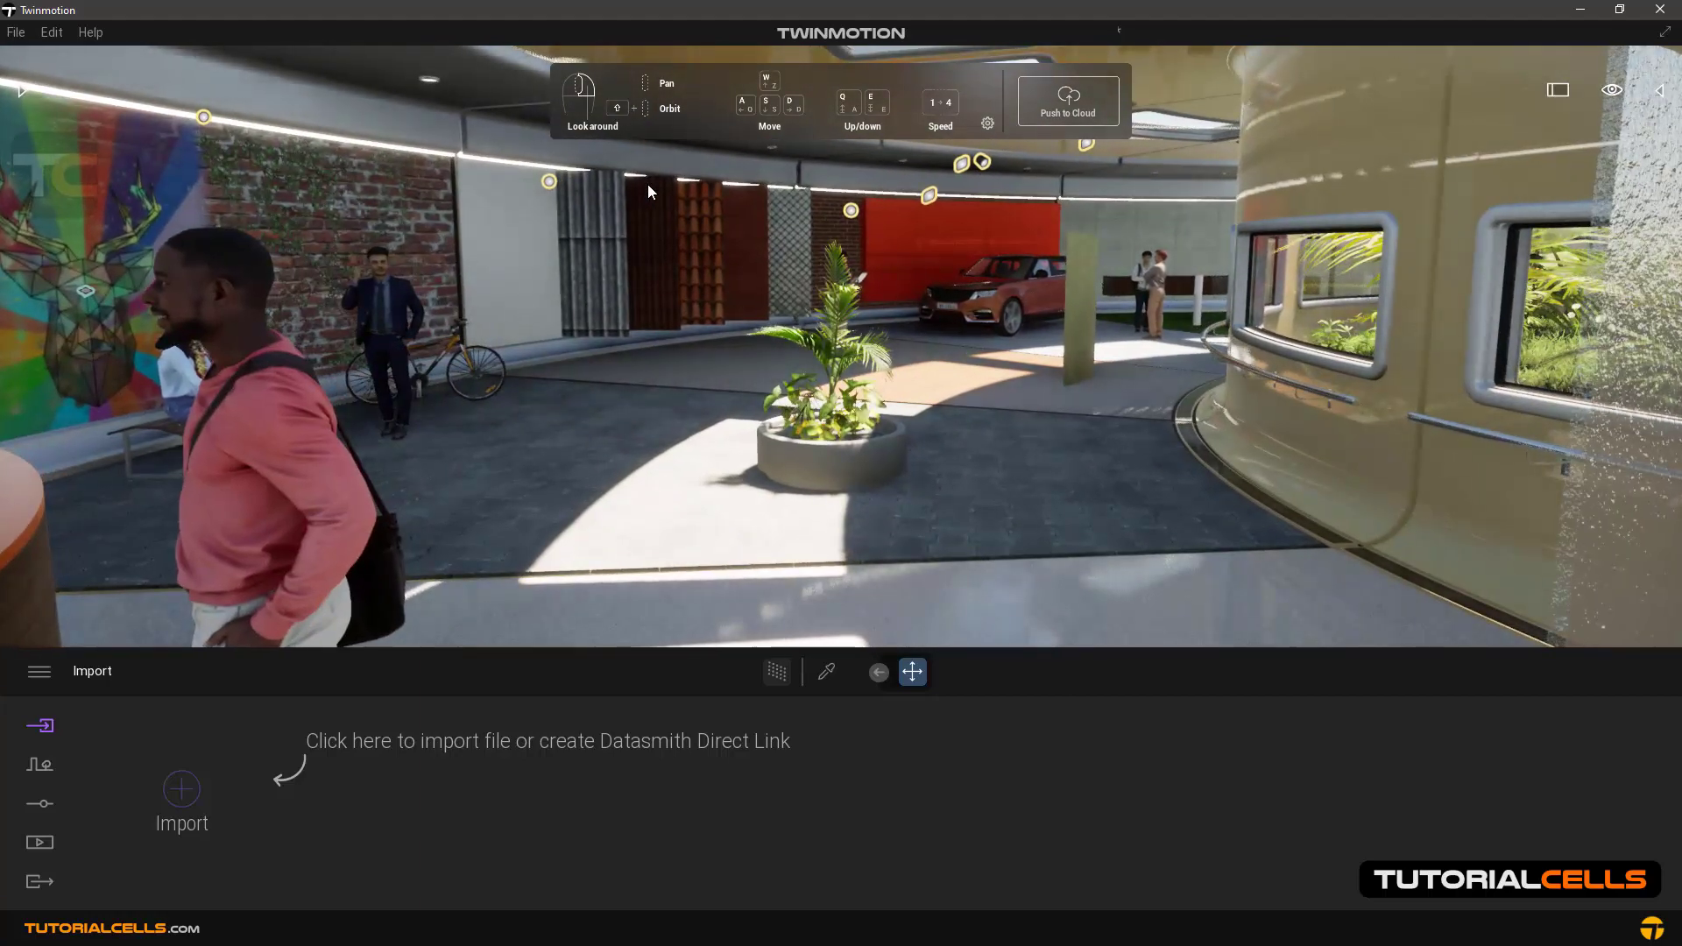
key("w")
right_click_drag(641, 212, 692, 198)
key("s")
key("w")
key("s")
scroll(641, 212, "down", 3)
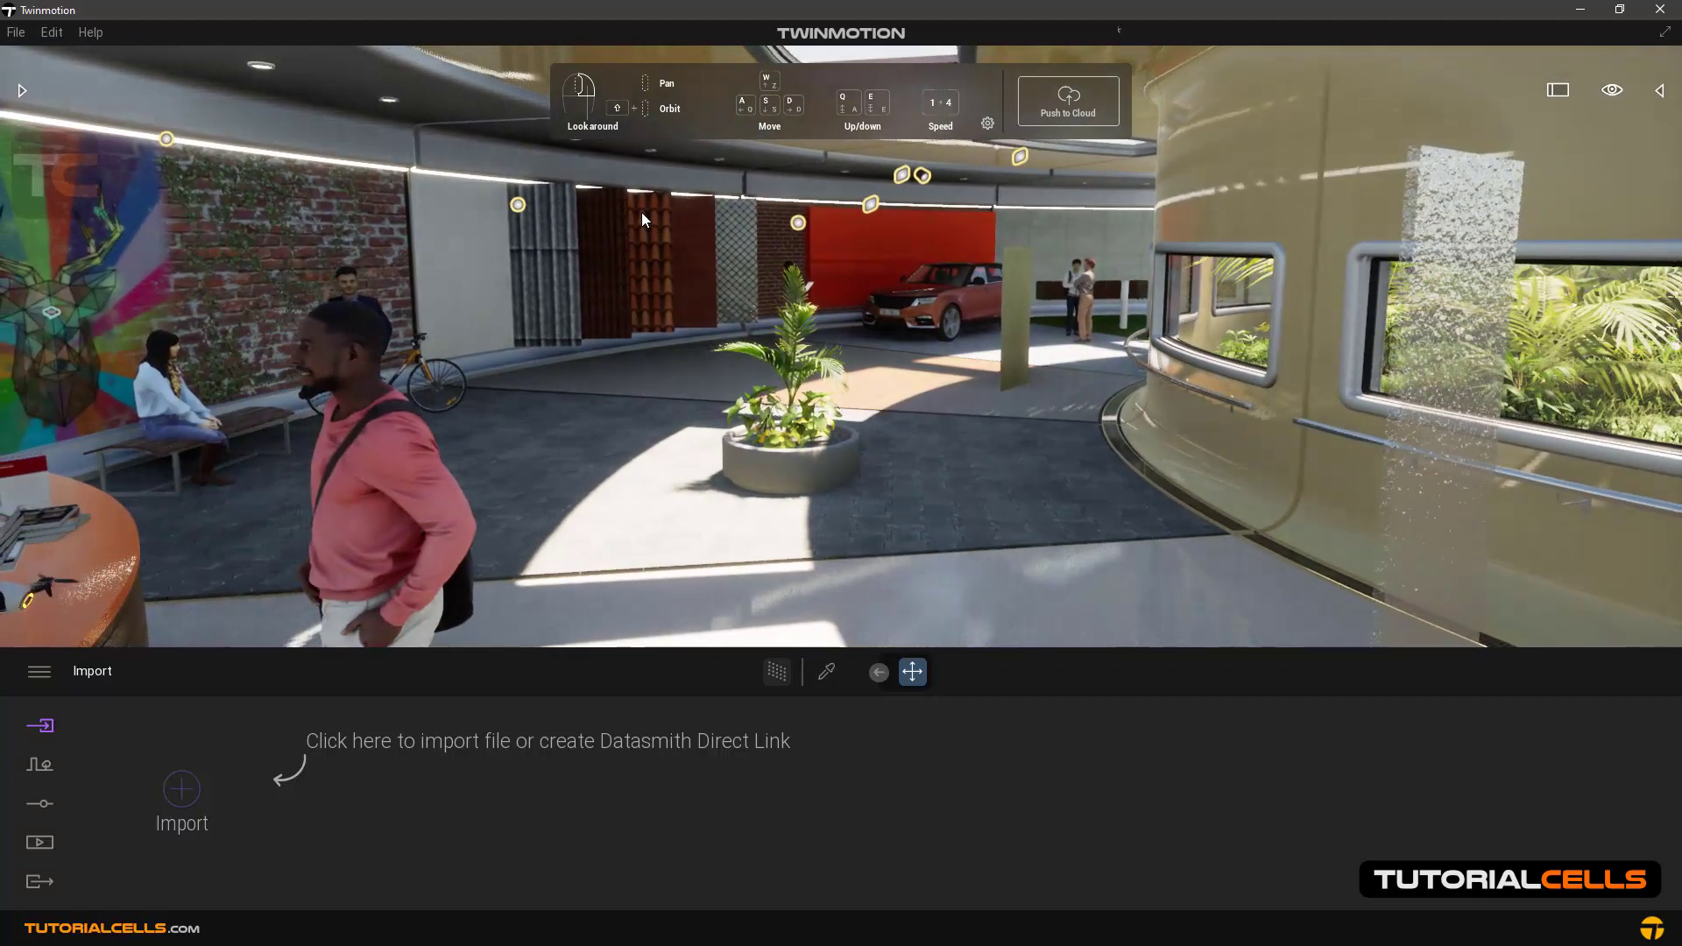
Move the camera sideways in both directions, raise it above the roof and lower it back into the showroom.
key("a")
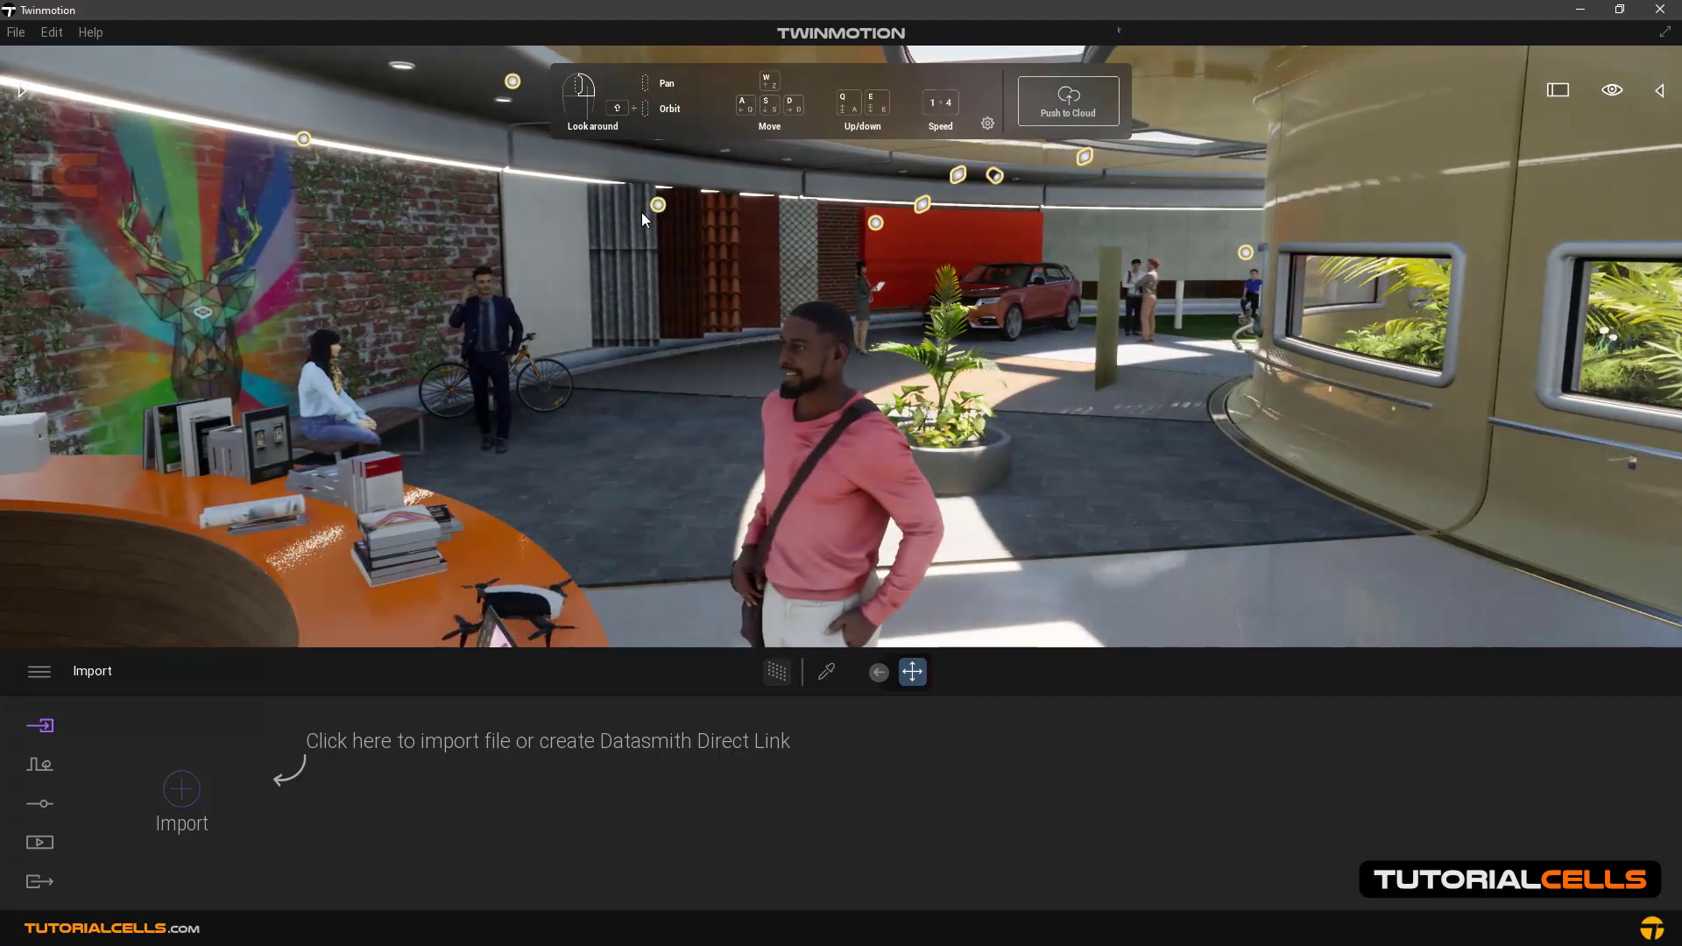
key("d")
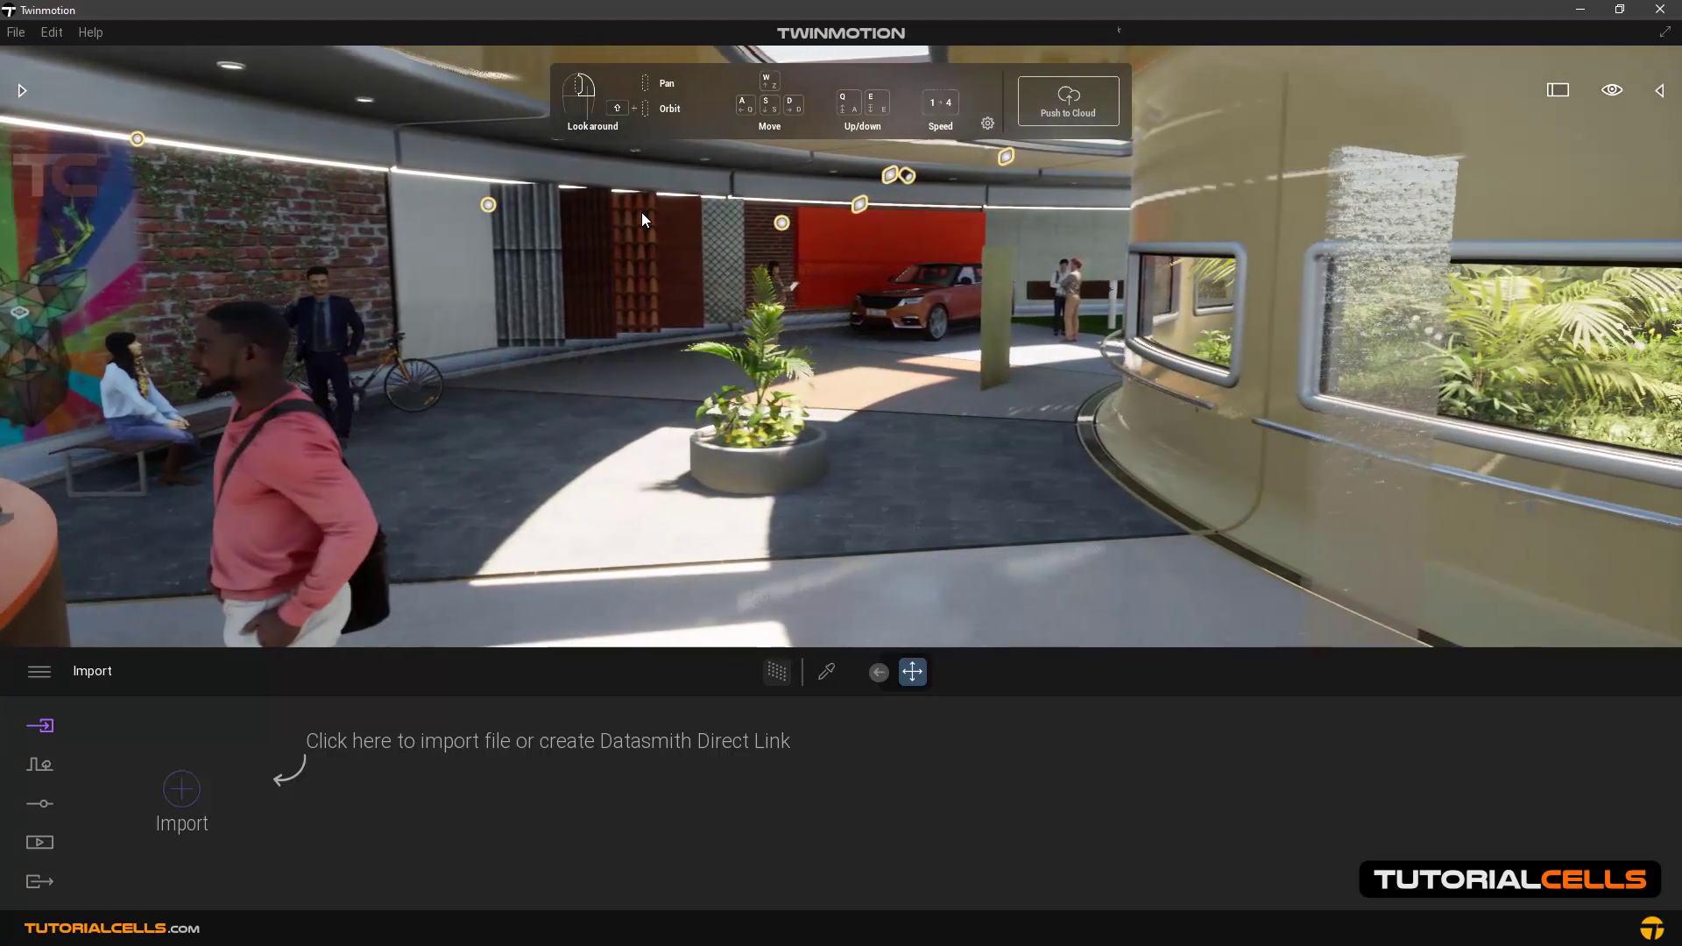
key("a")
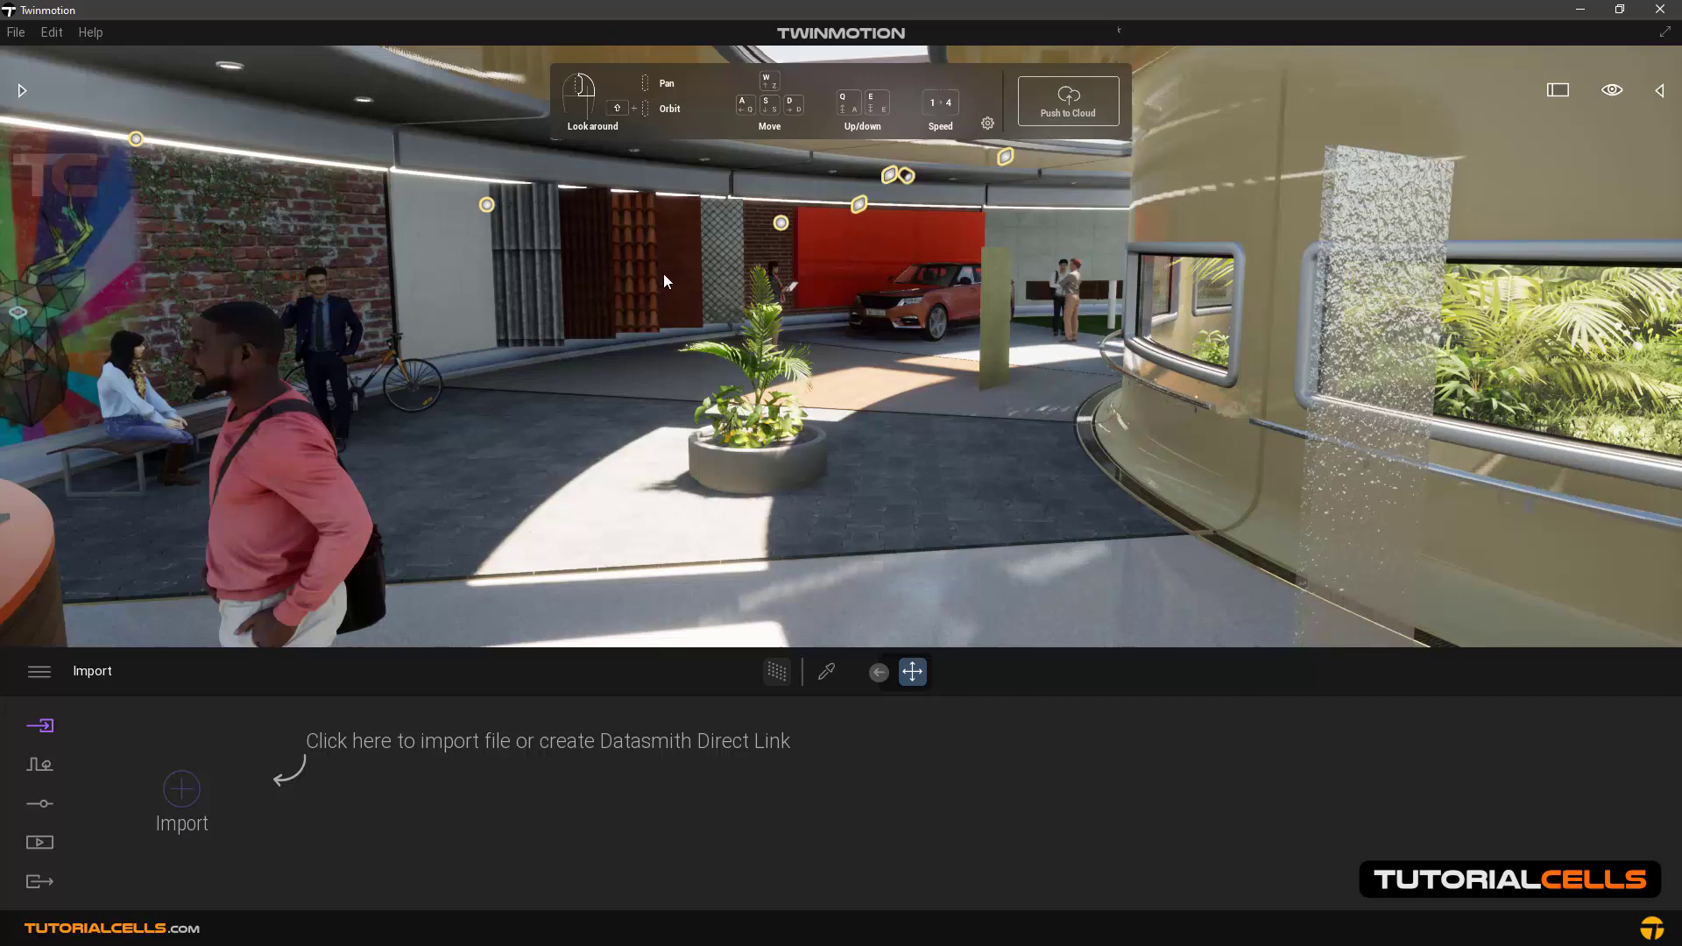
key("e")
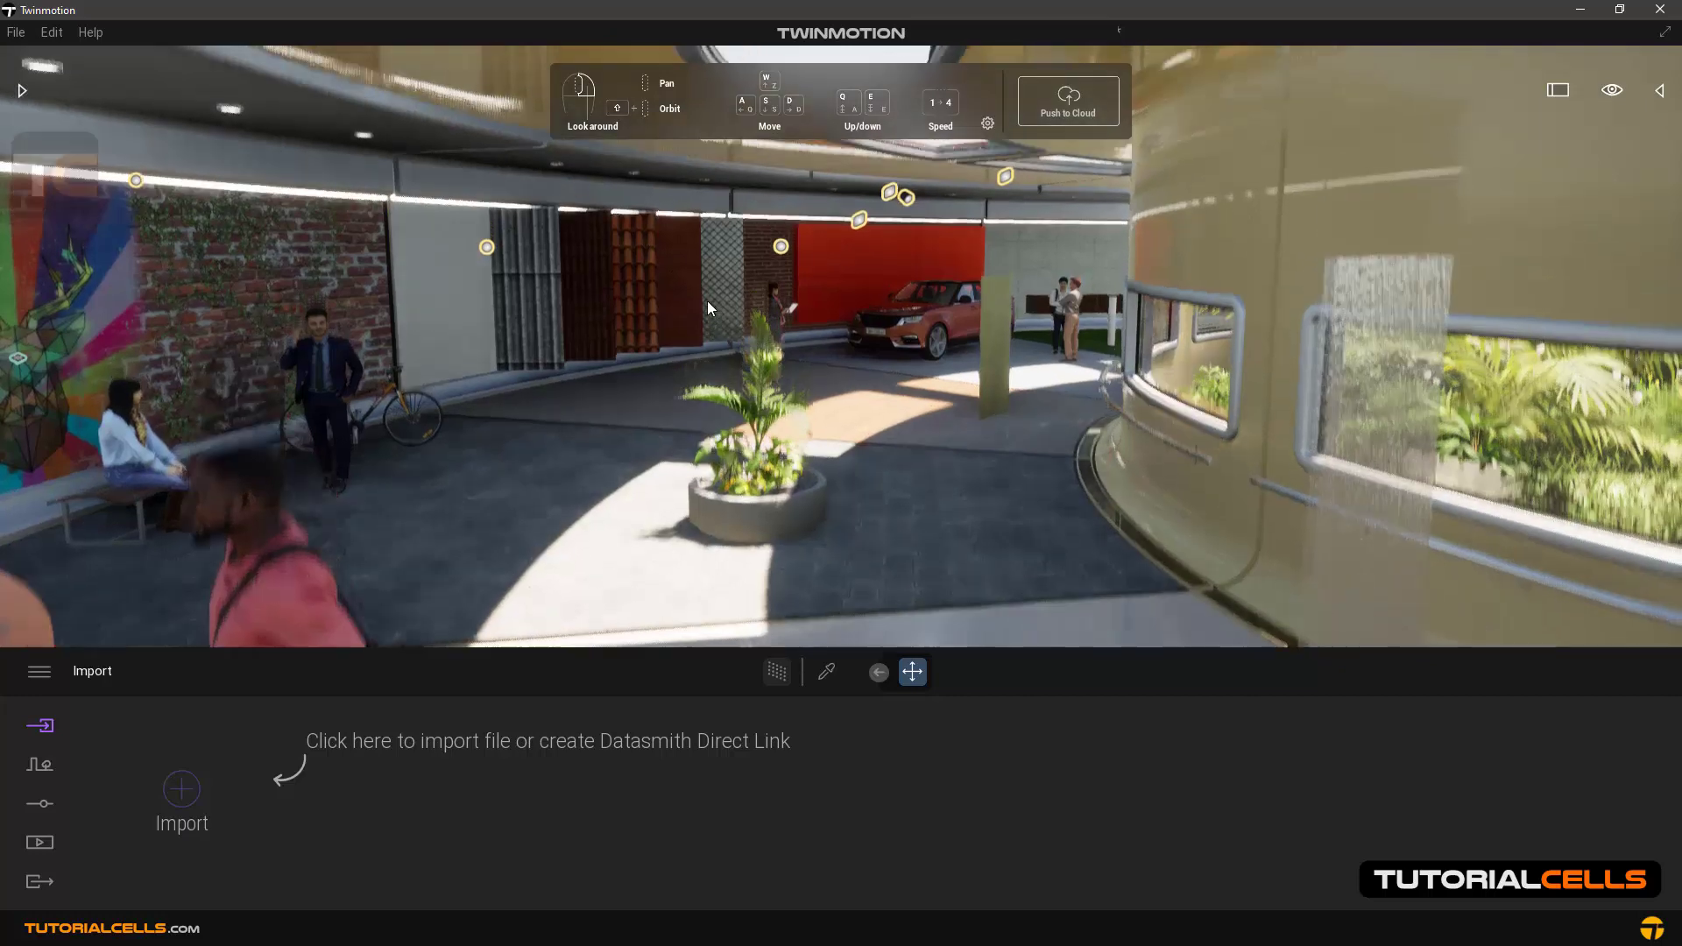
key("e")
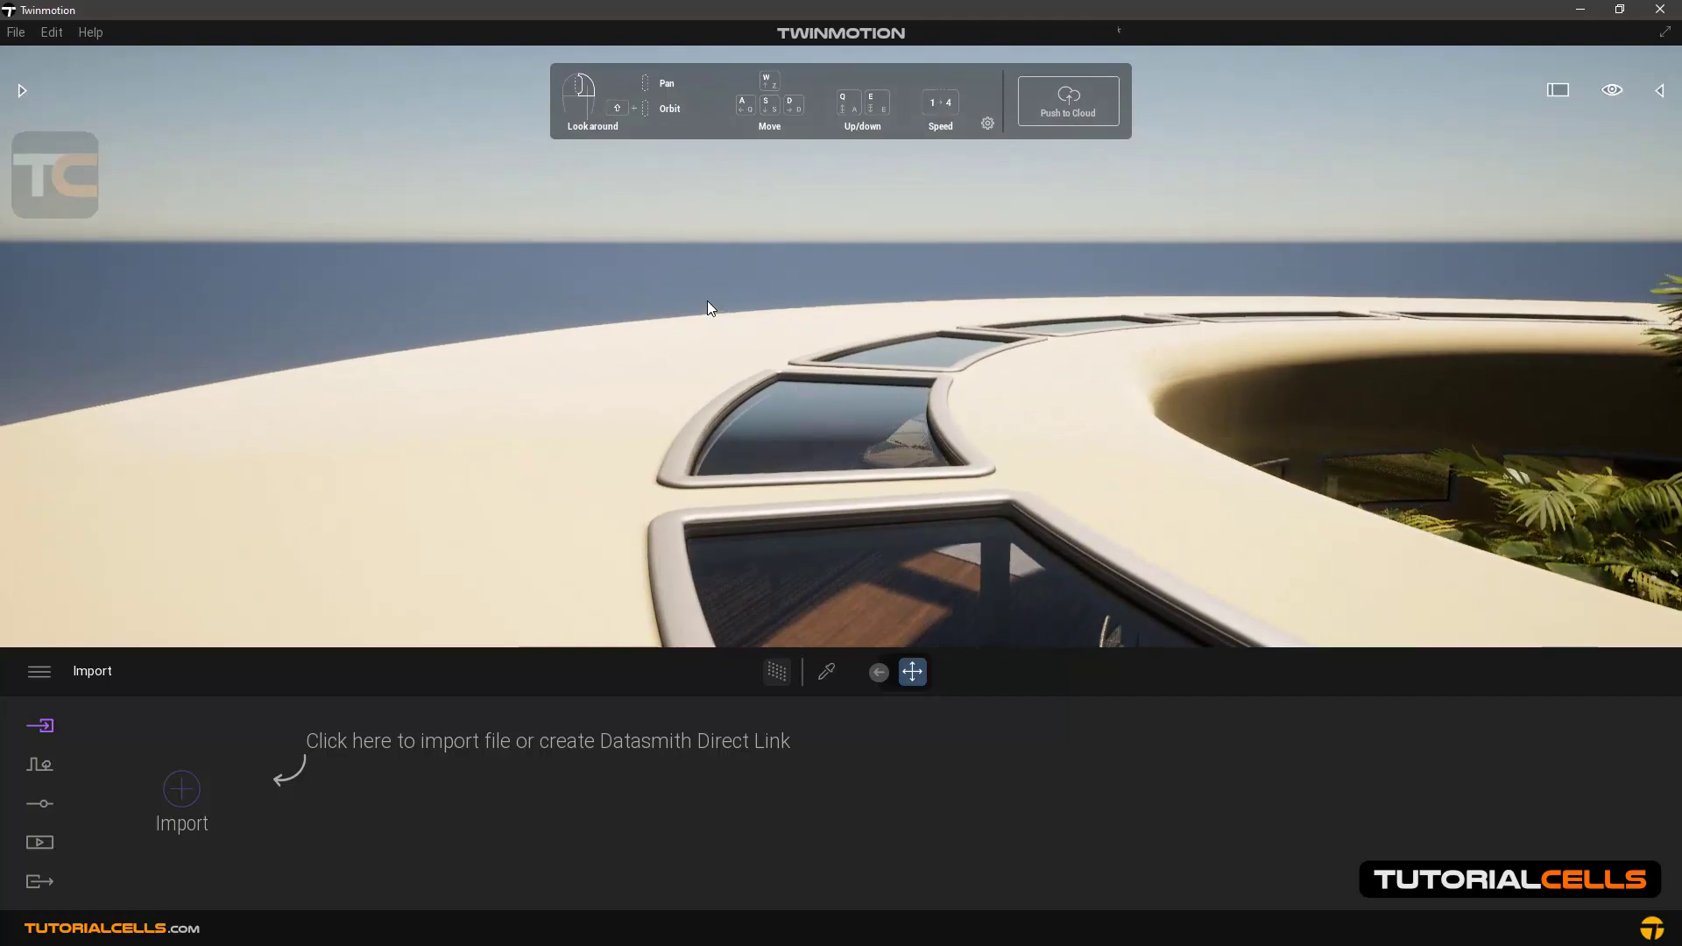
key("q")
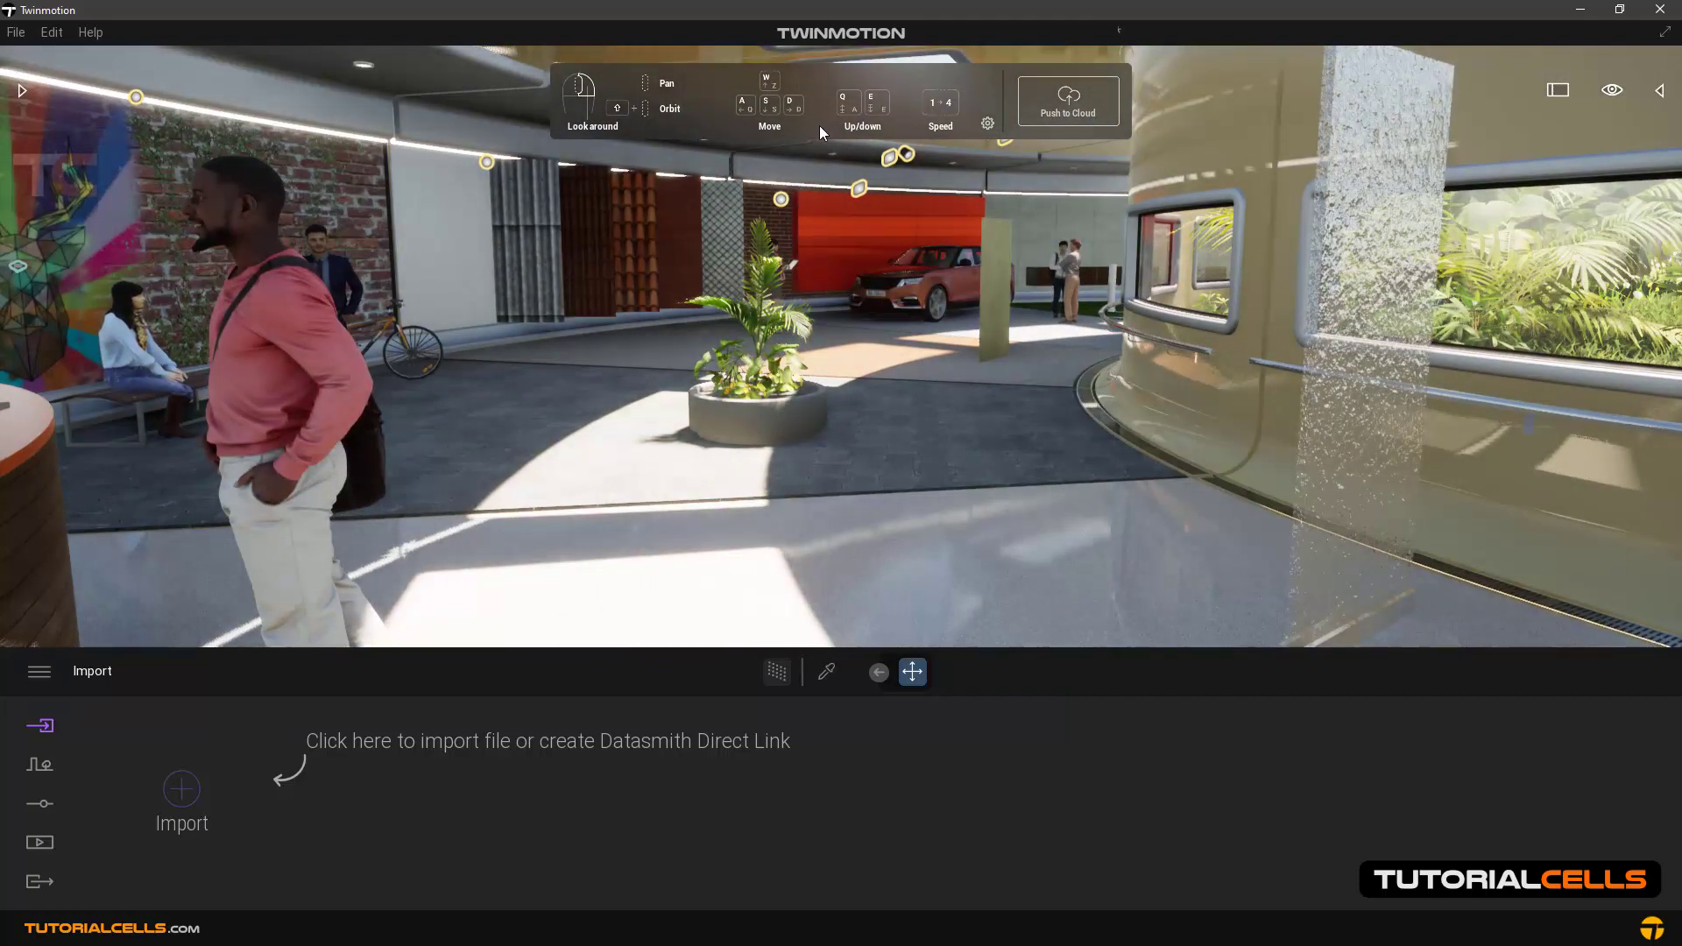
key("e")
key("q")
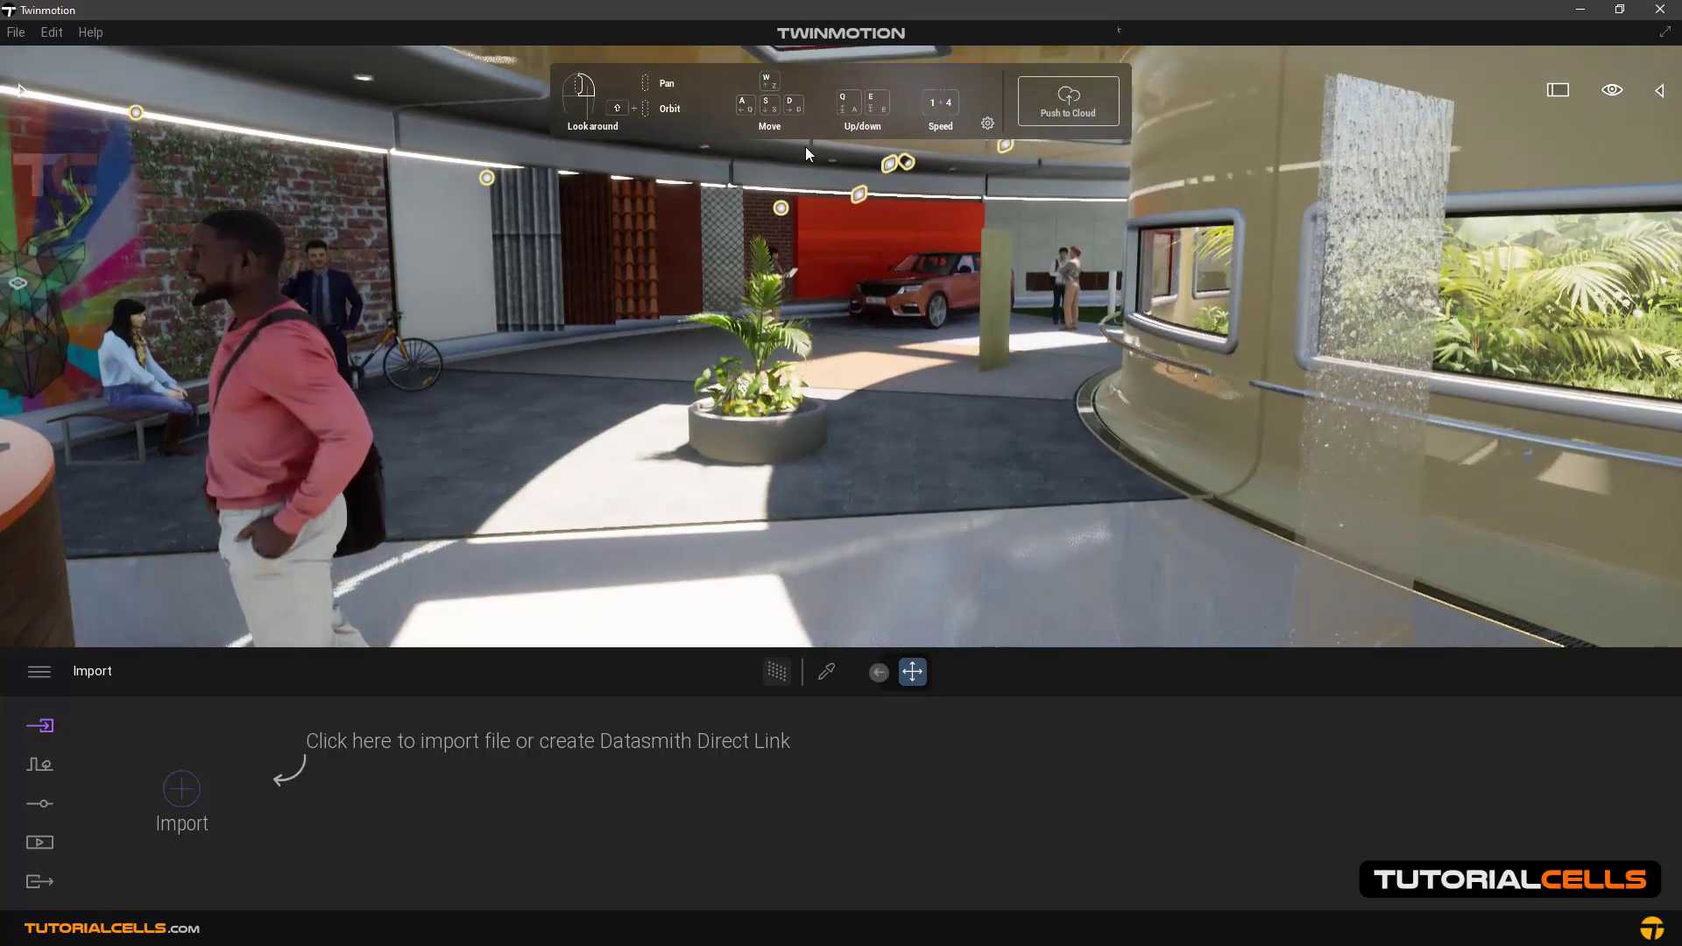
Pan the view and move the camera back and forth until it is close to the round planter.
middle_click_drag(712, 342, 775, 461)
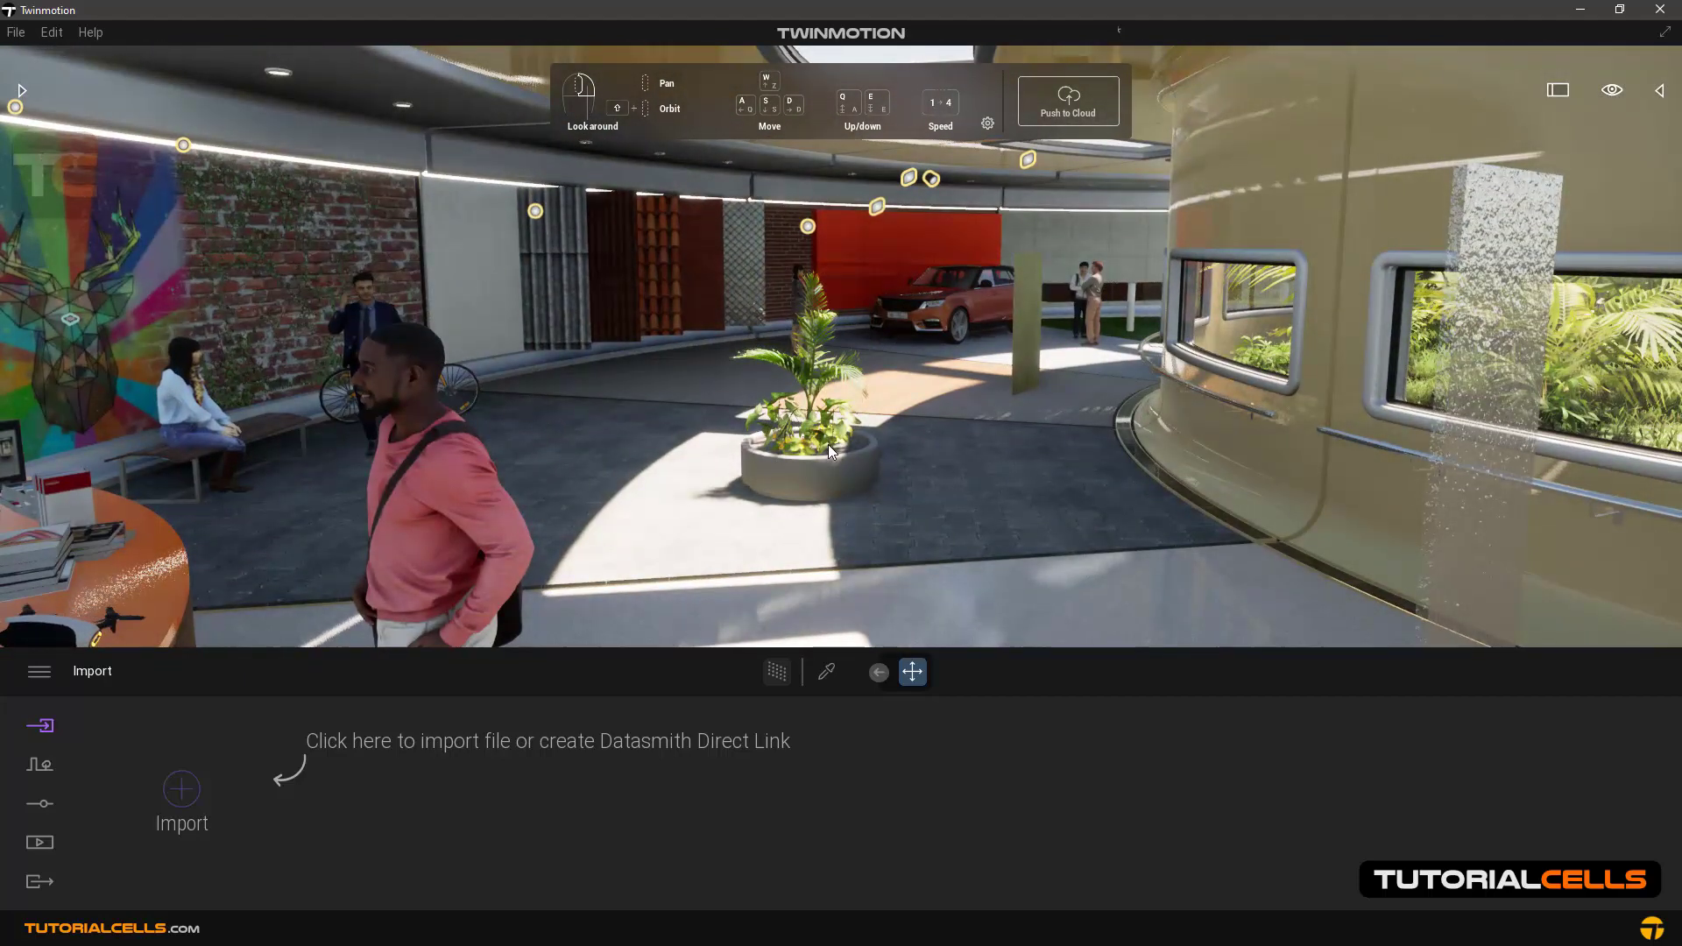
key("w")
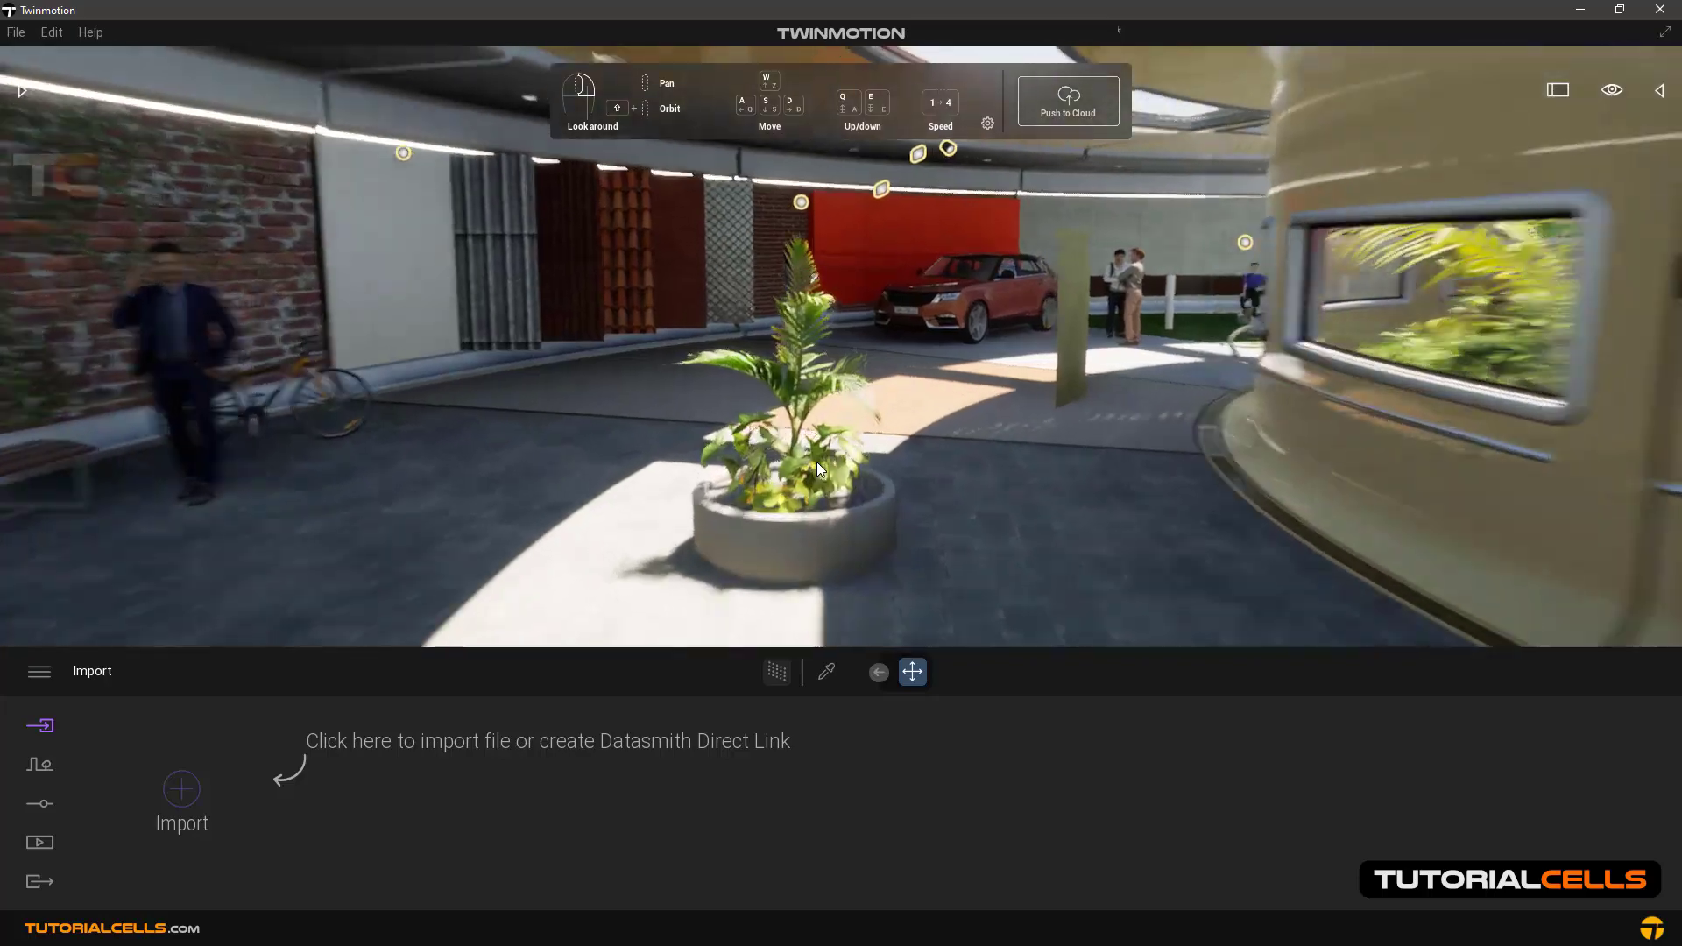
key("s")
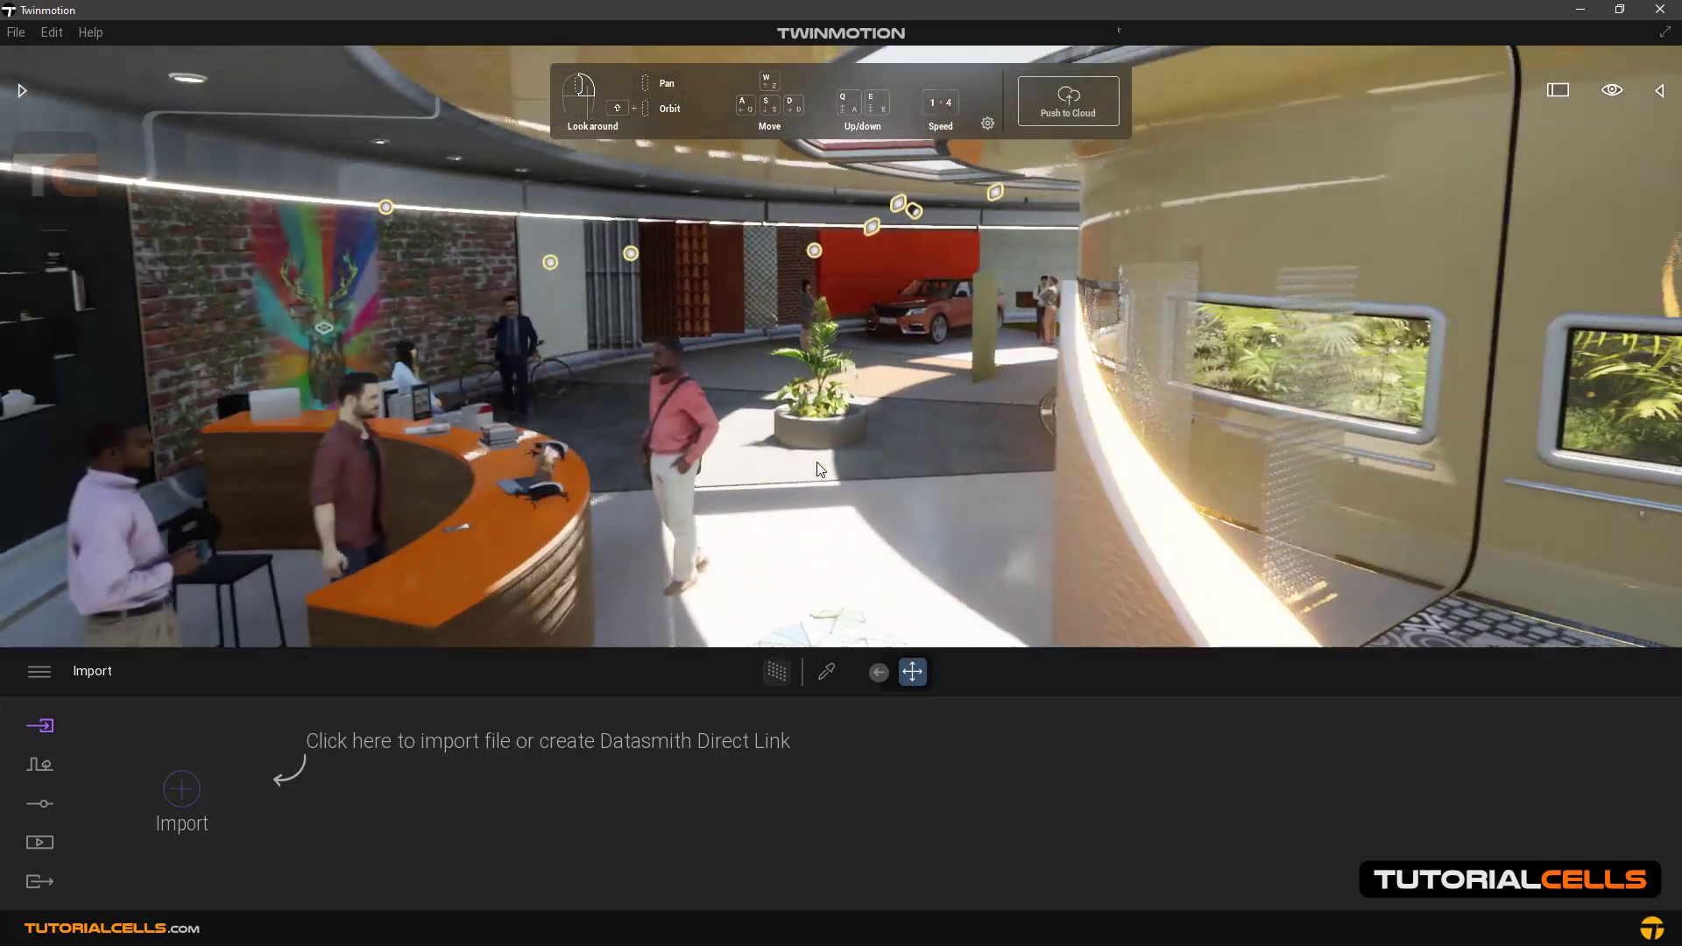
key("w")
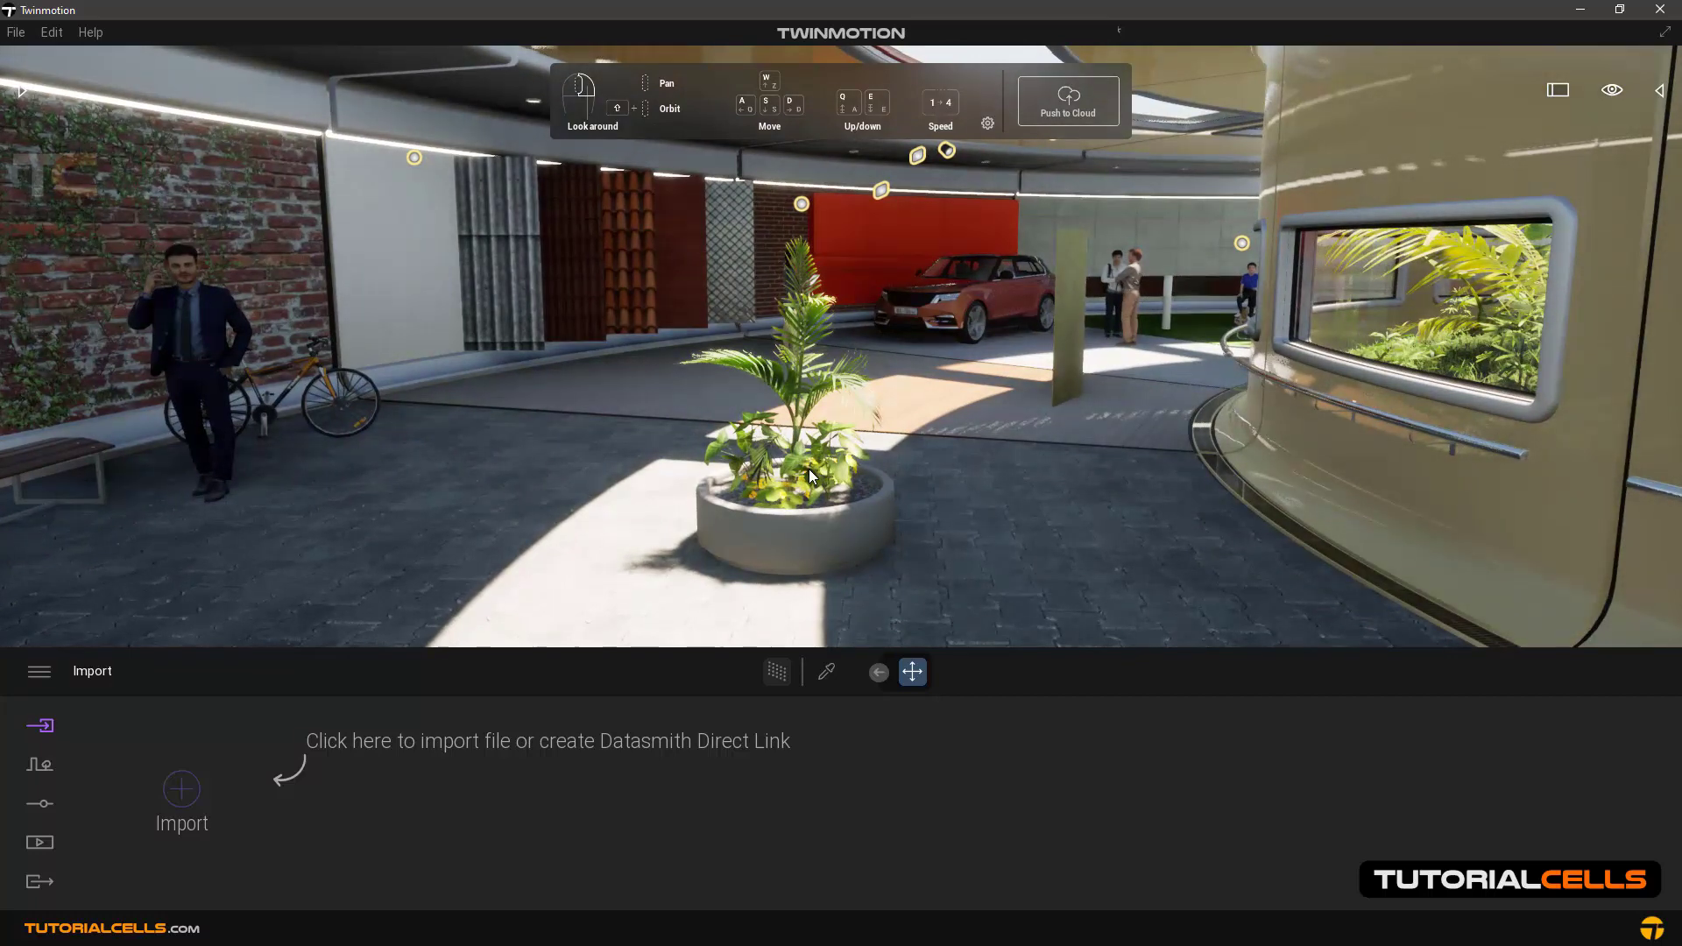
Select the round planter and orbit the camera around it.
left_click(797, 538)
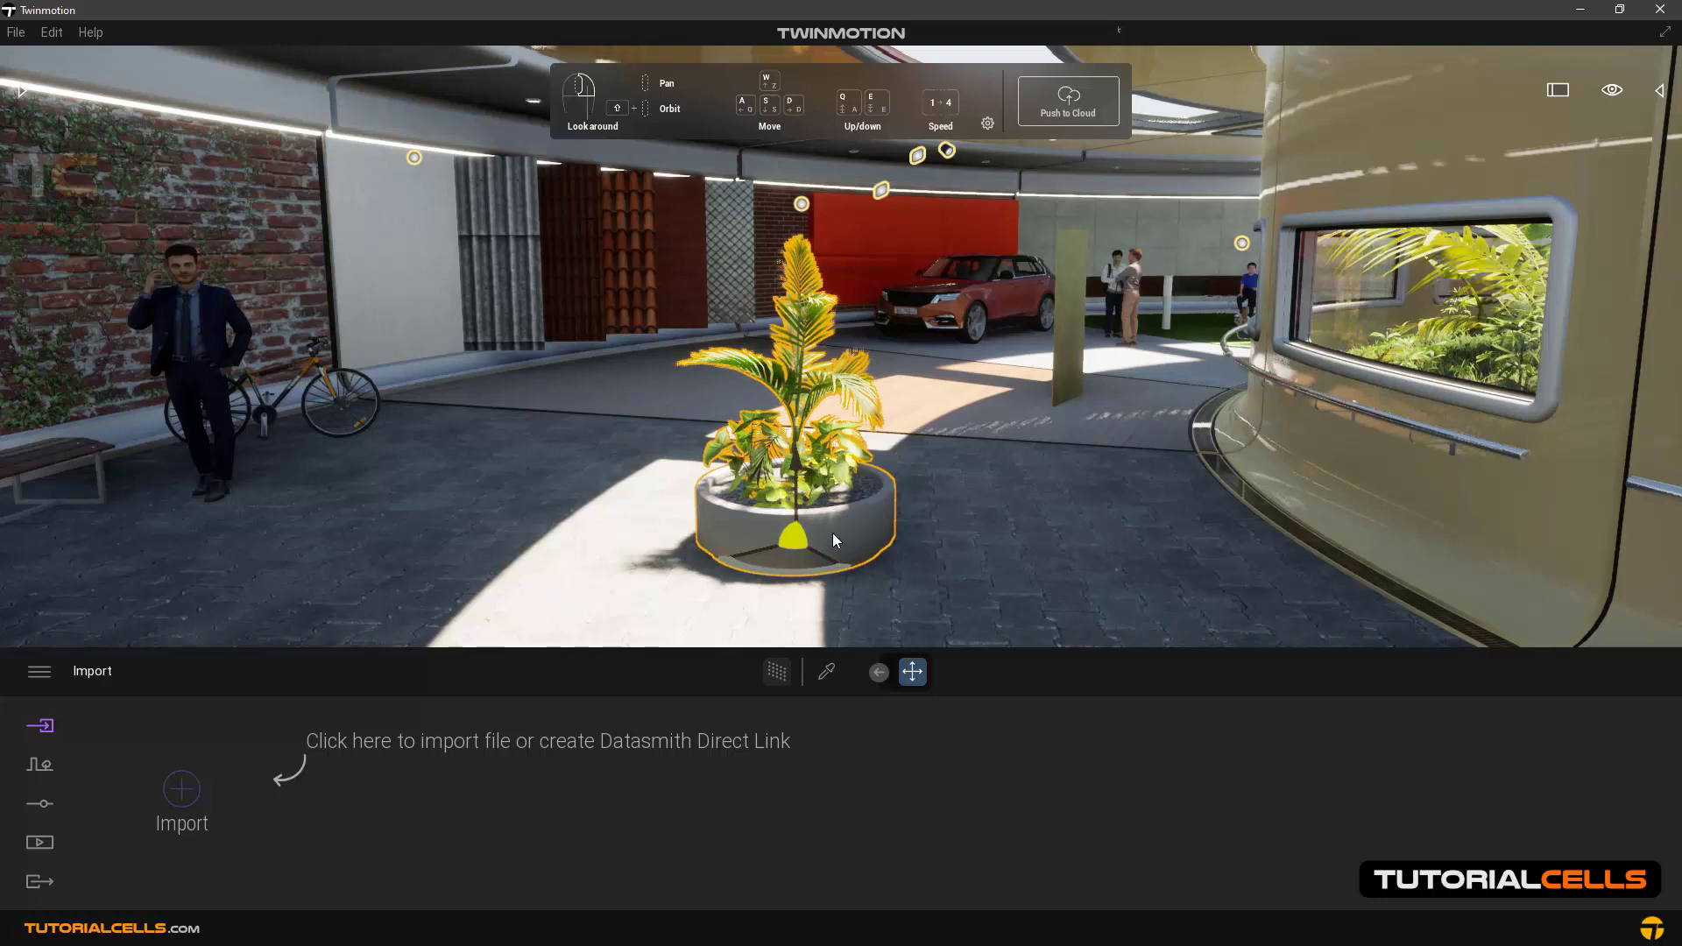
right_click_drag(832, 533, 808, 613)
key("w")
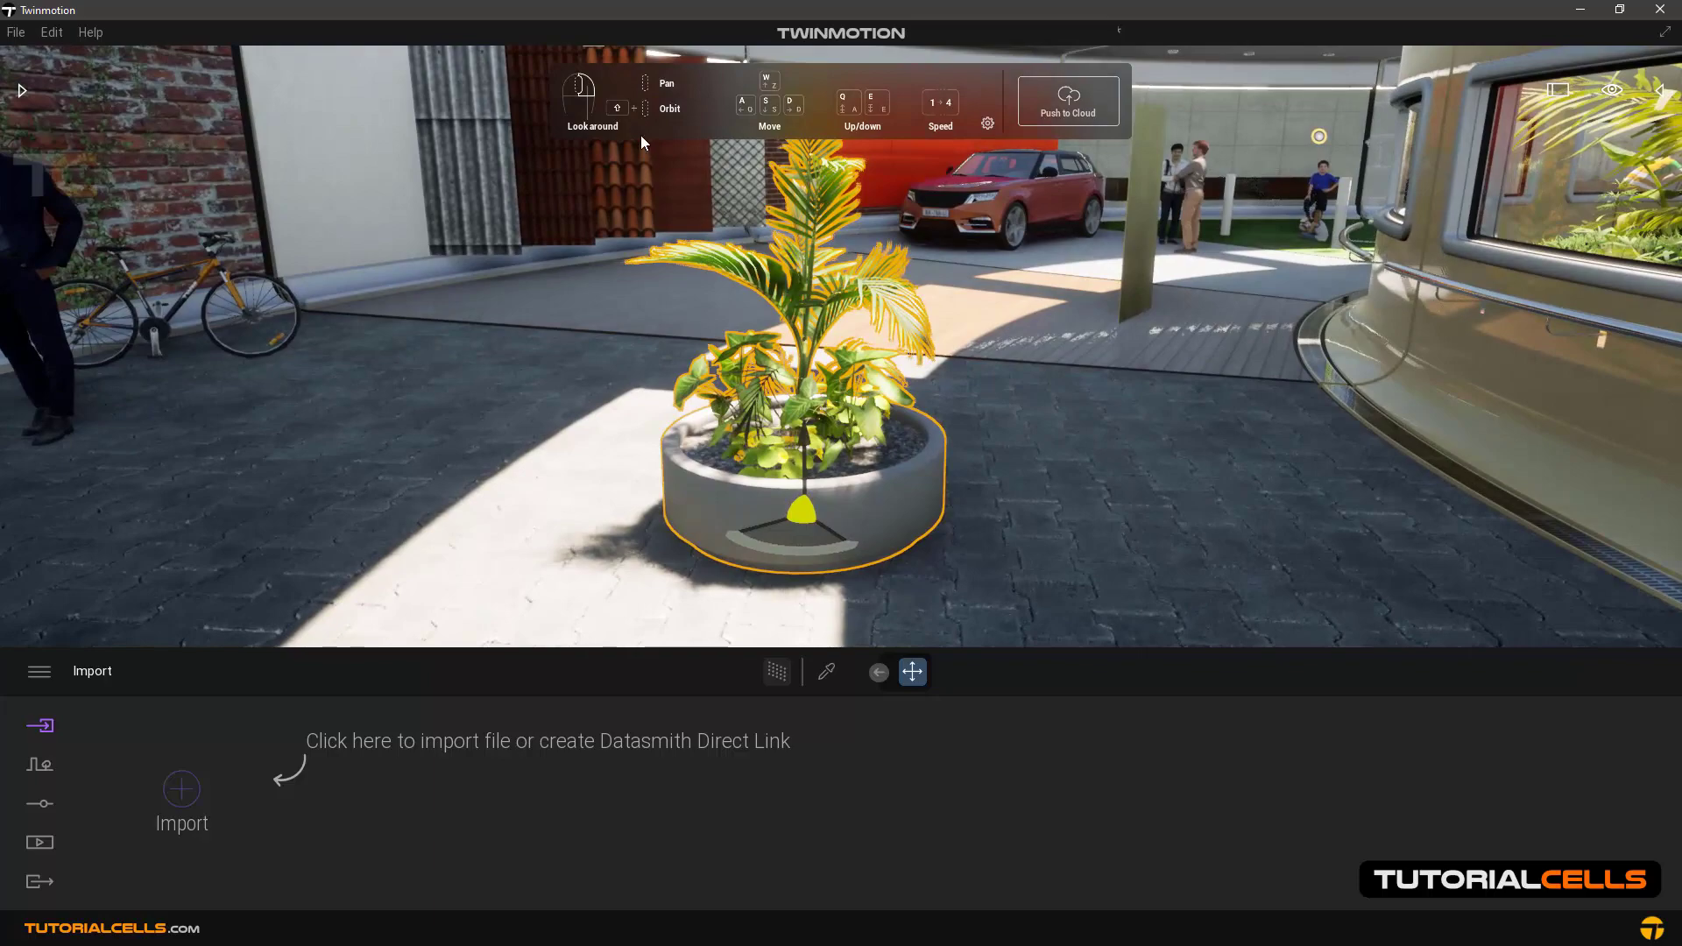
middle_click_drag(898, 514, 684, 522, "shift")
middle_click_drag(1200, 515, 897, 503, "shift")
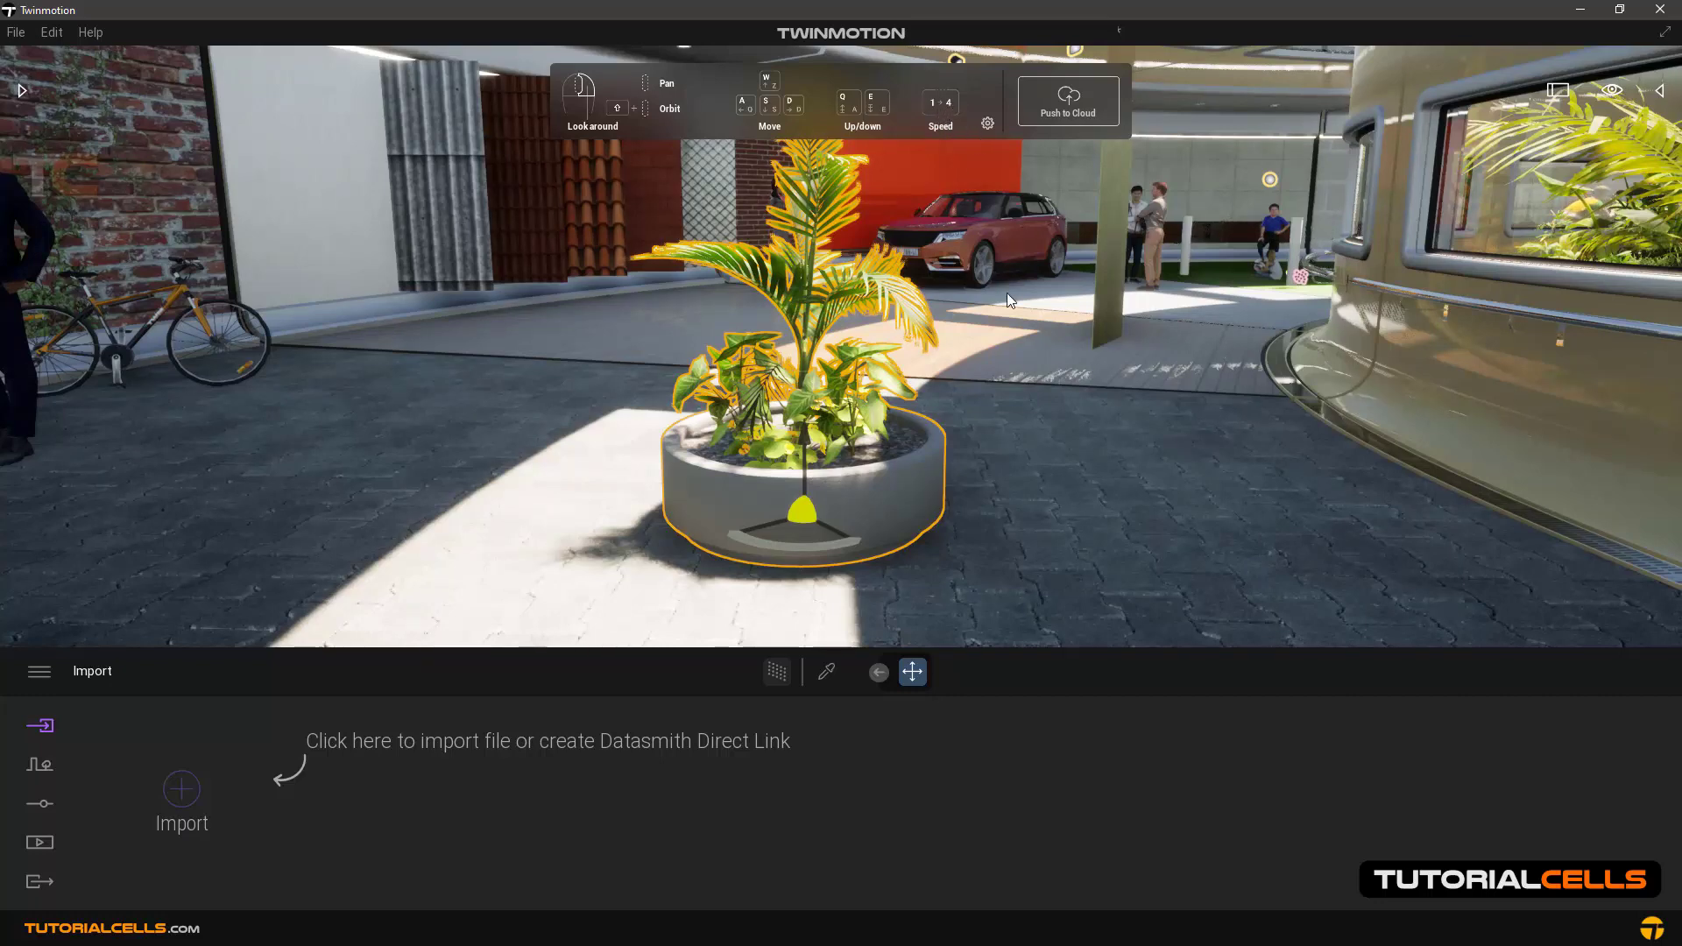
Turn the view toward the car and examine the camera speed option in the view settings.
right_click_drag(1009, 293, 1069, 226)
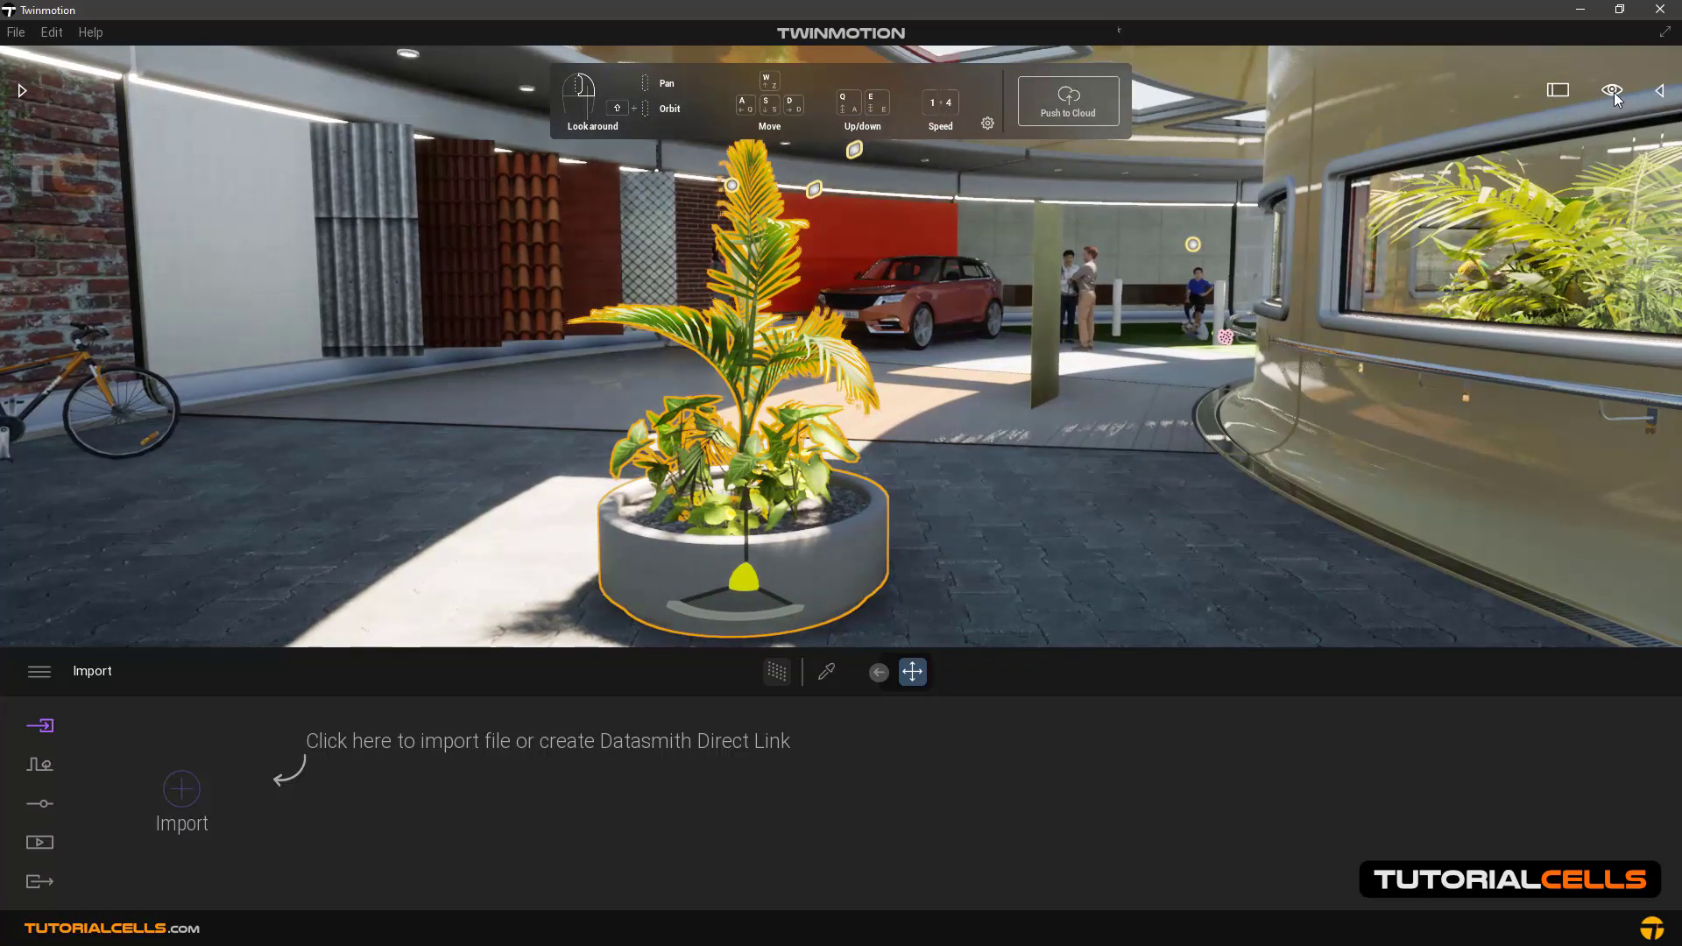
mouse_move(1614, 92)
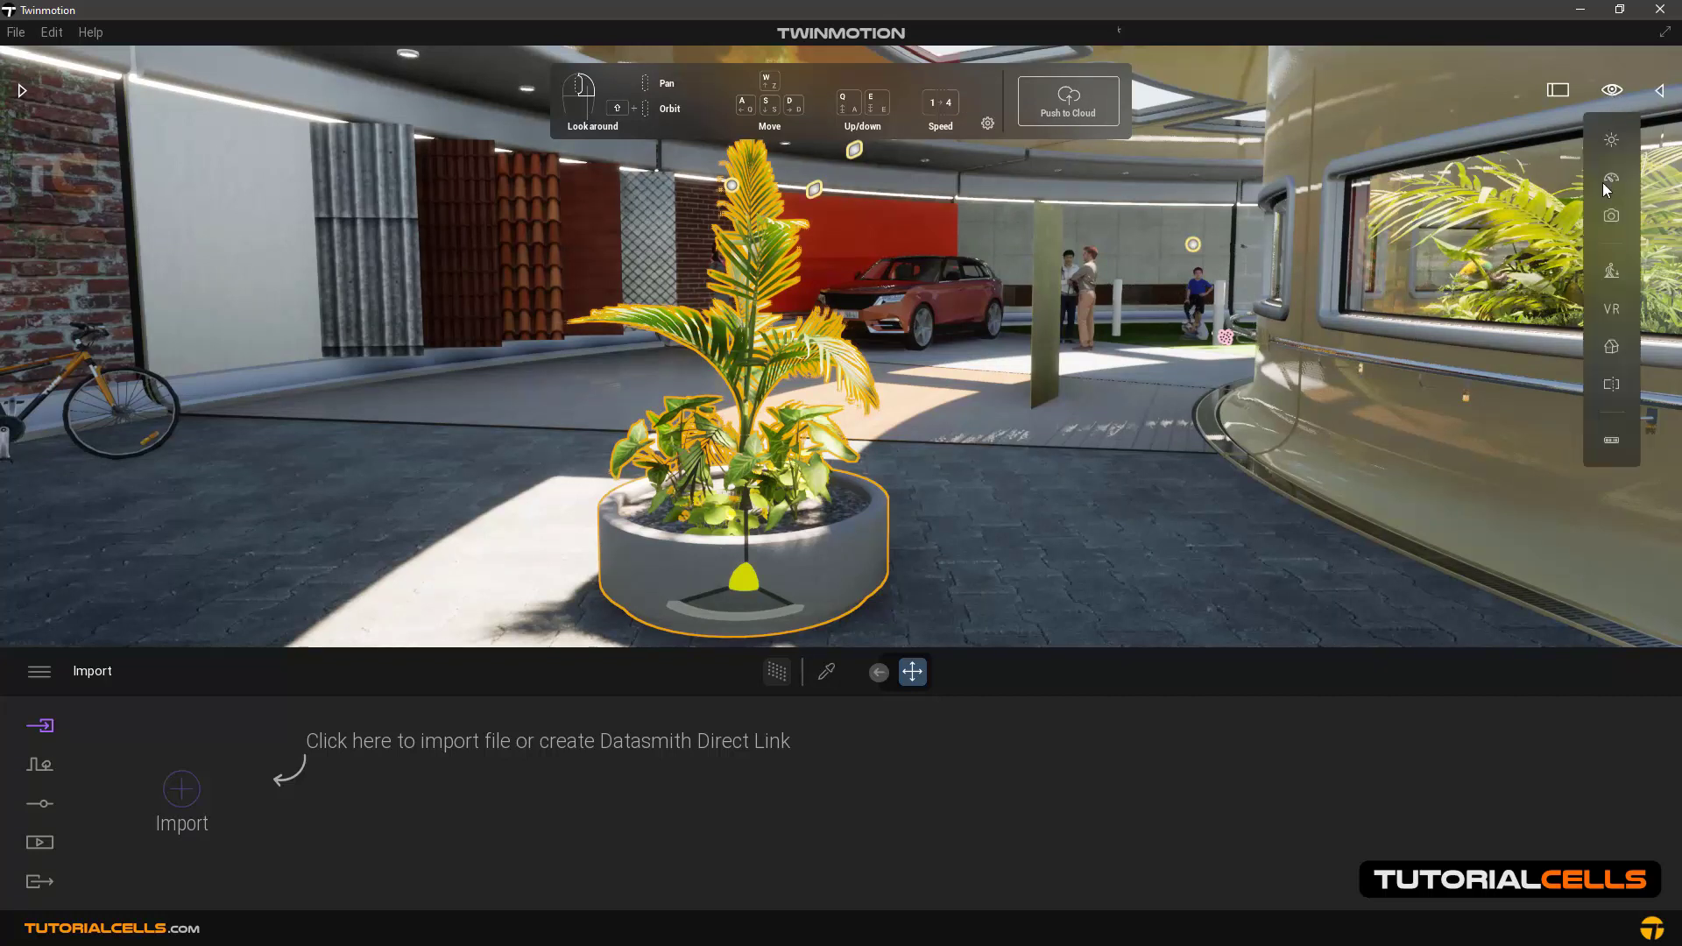
mouse_move(1605, 179)
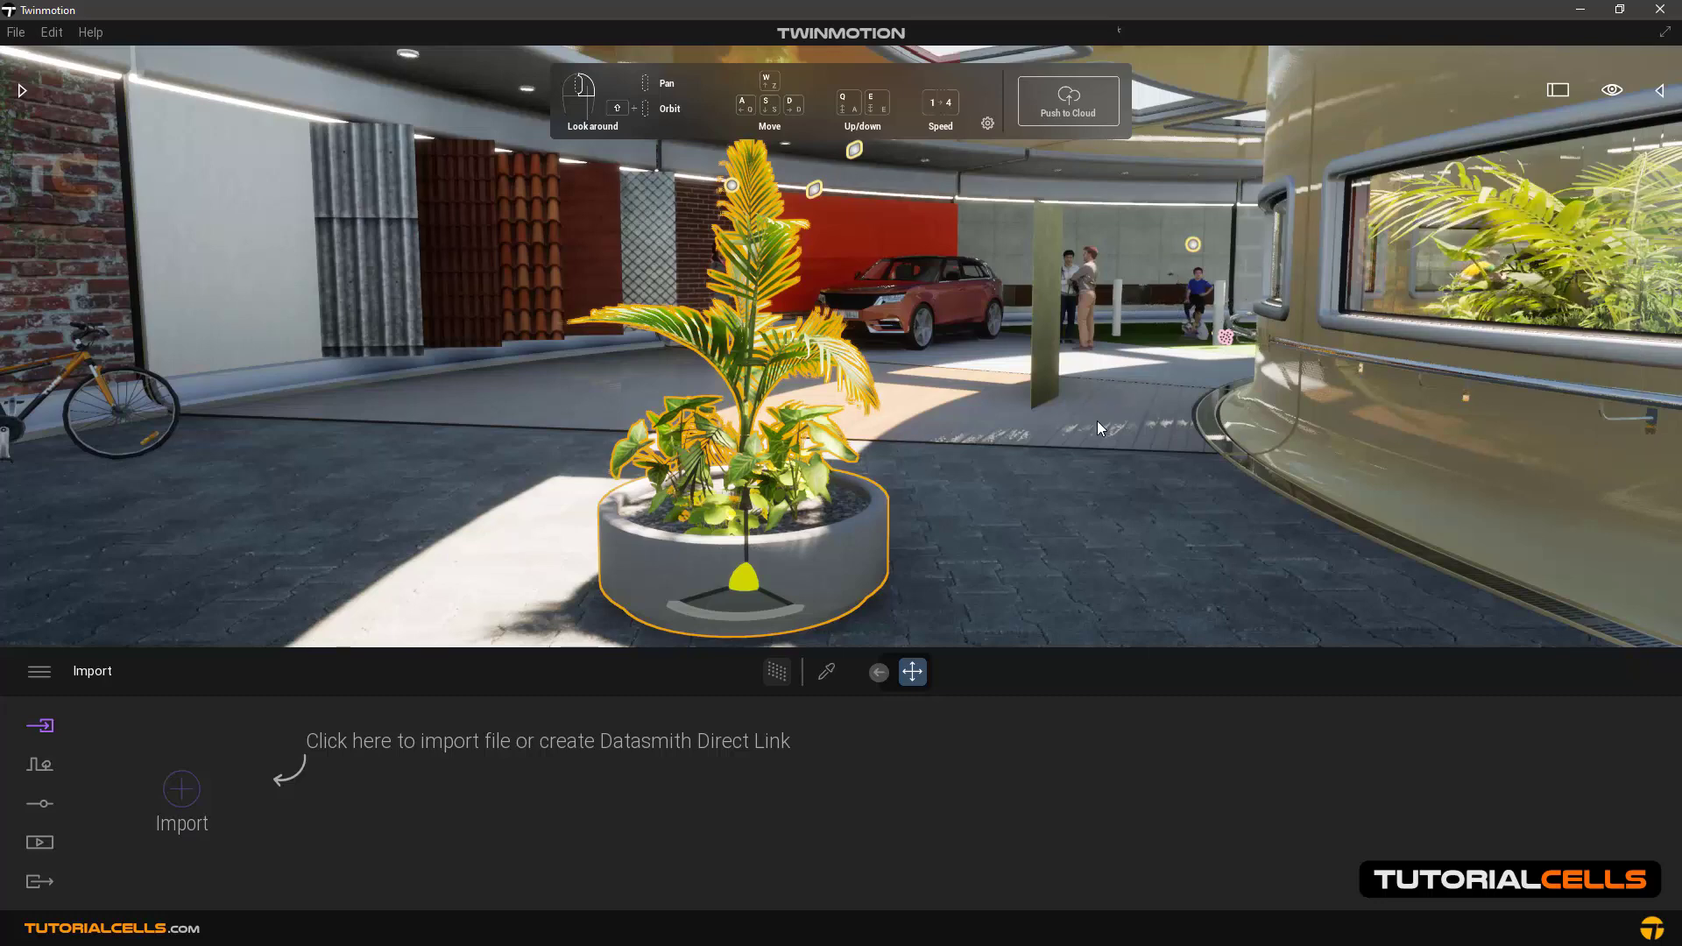
Move the camera past the planter and the car toward the grass area, looking around the showroom on the way.
right_click_drag(1091, 419, 1176, 380)
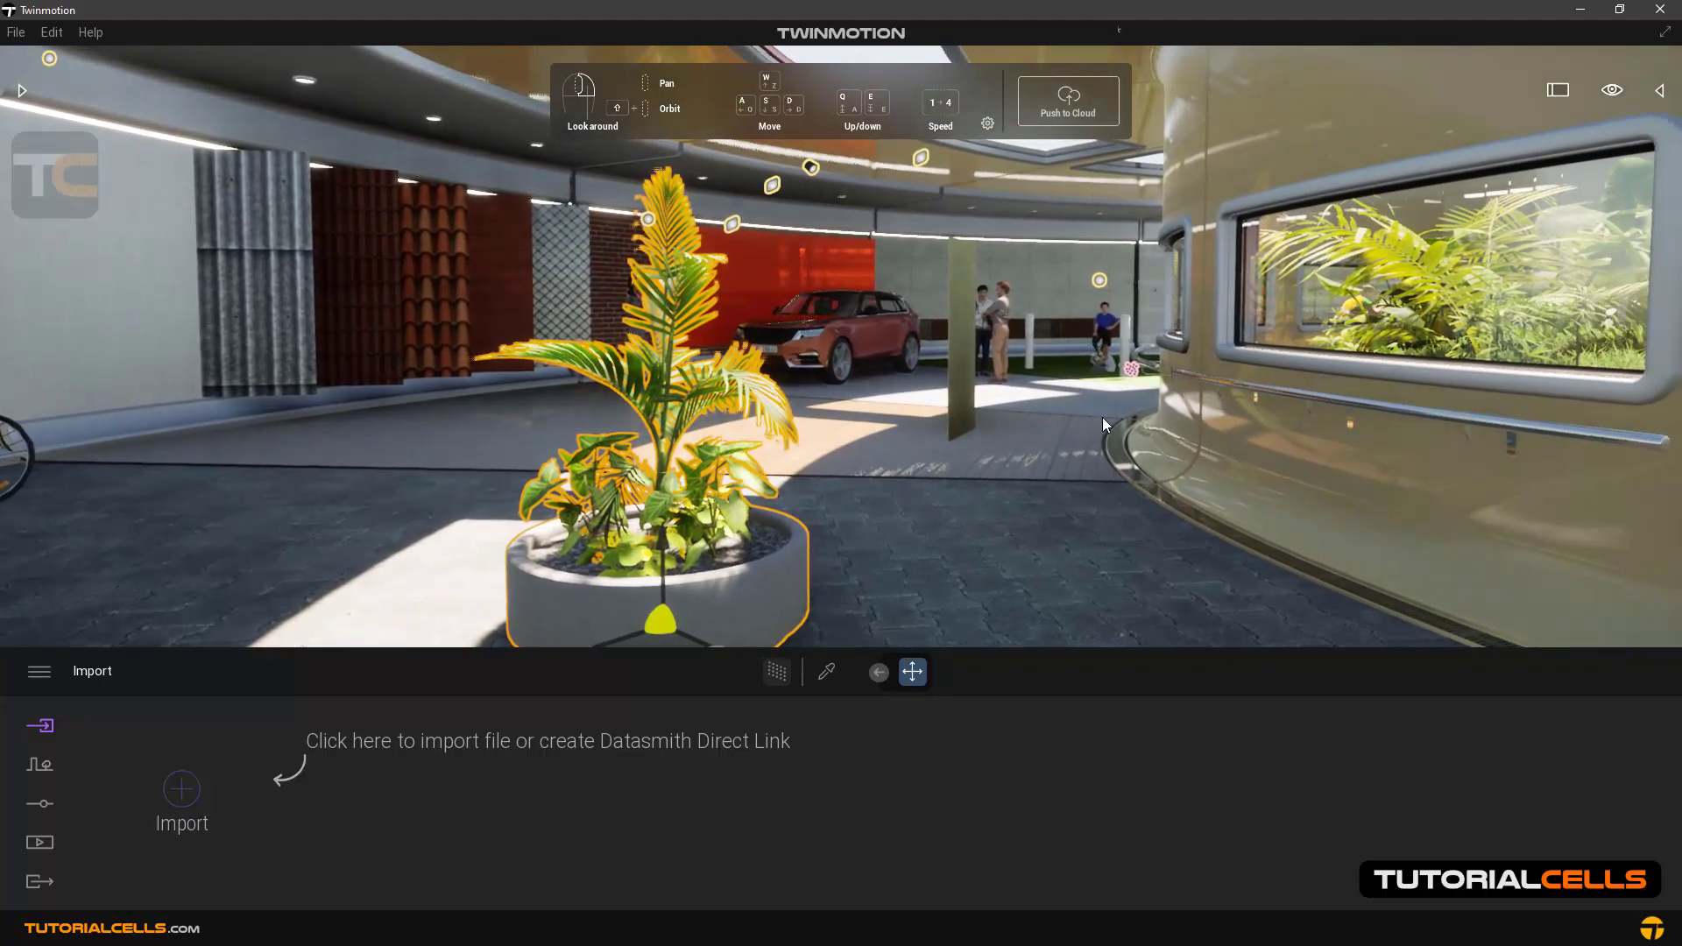
key("w")
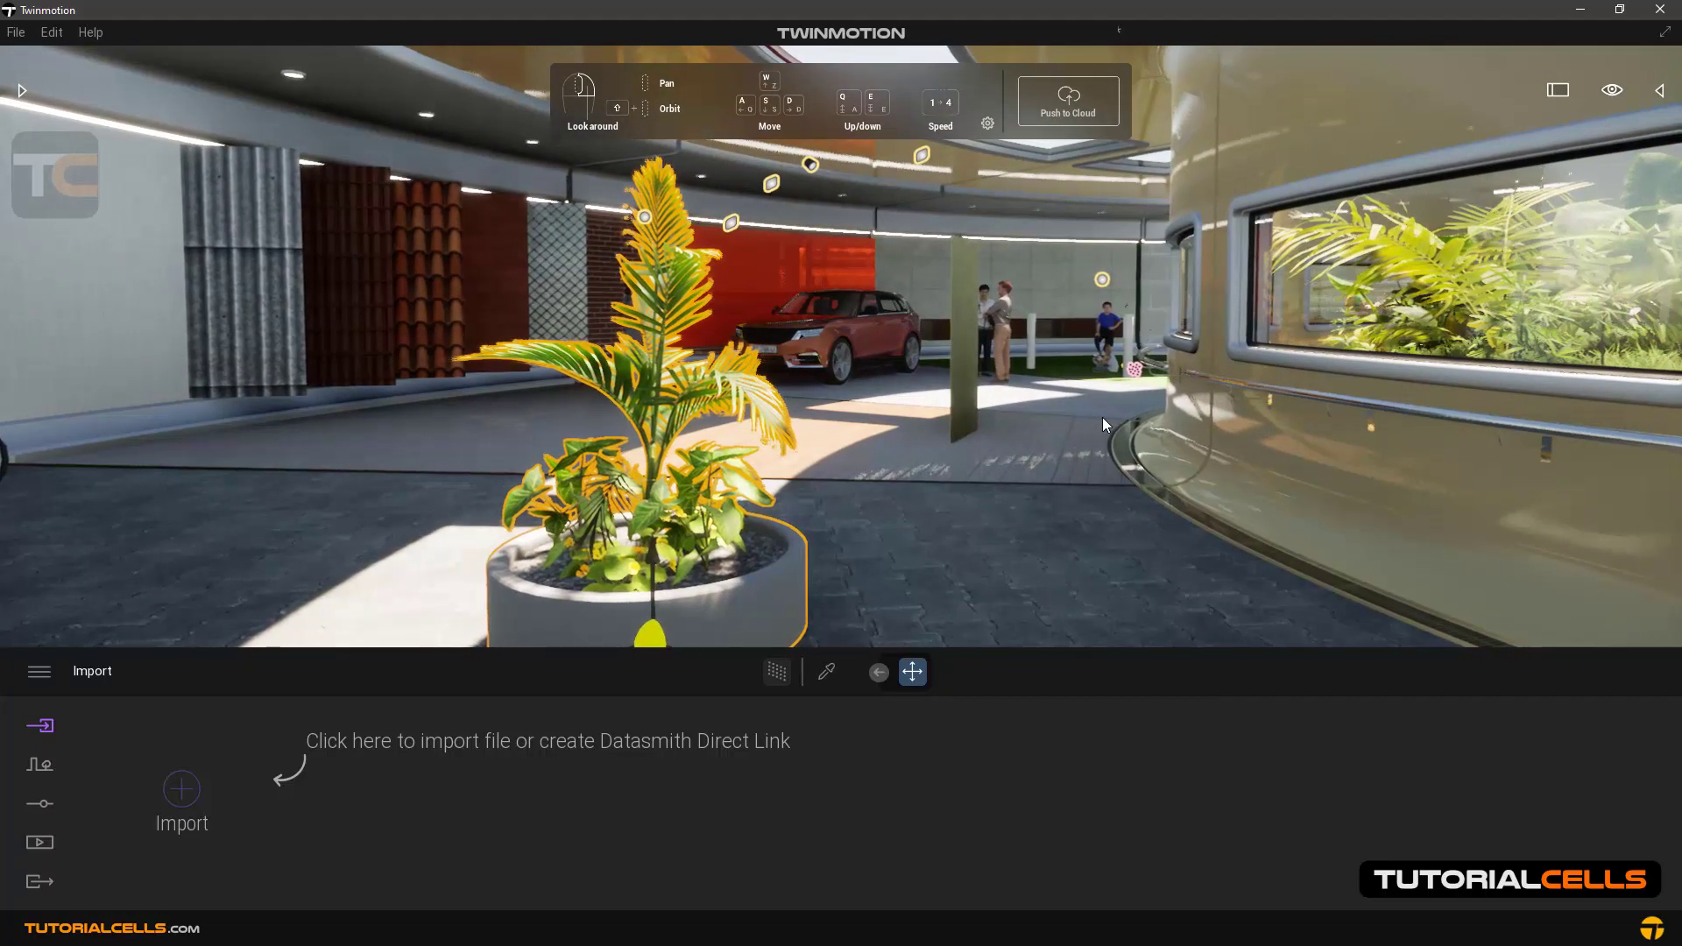
key("w")
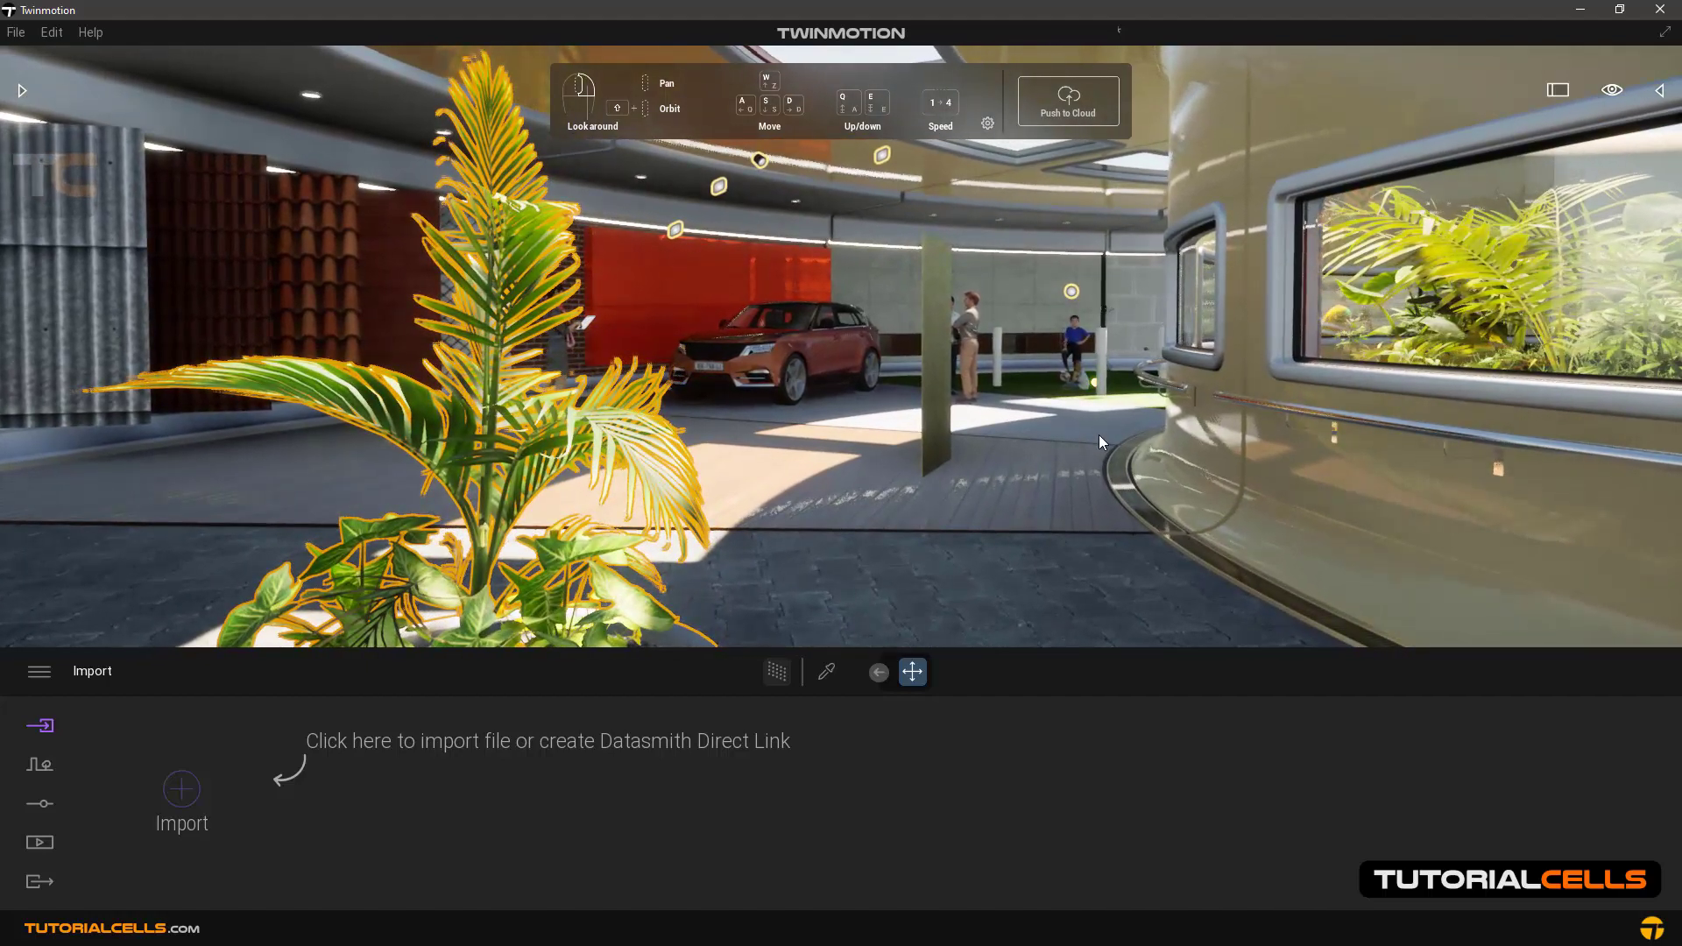
key("w")
right_click_drag(1045, 458, 1064, 453)
key("w")
key("w")
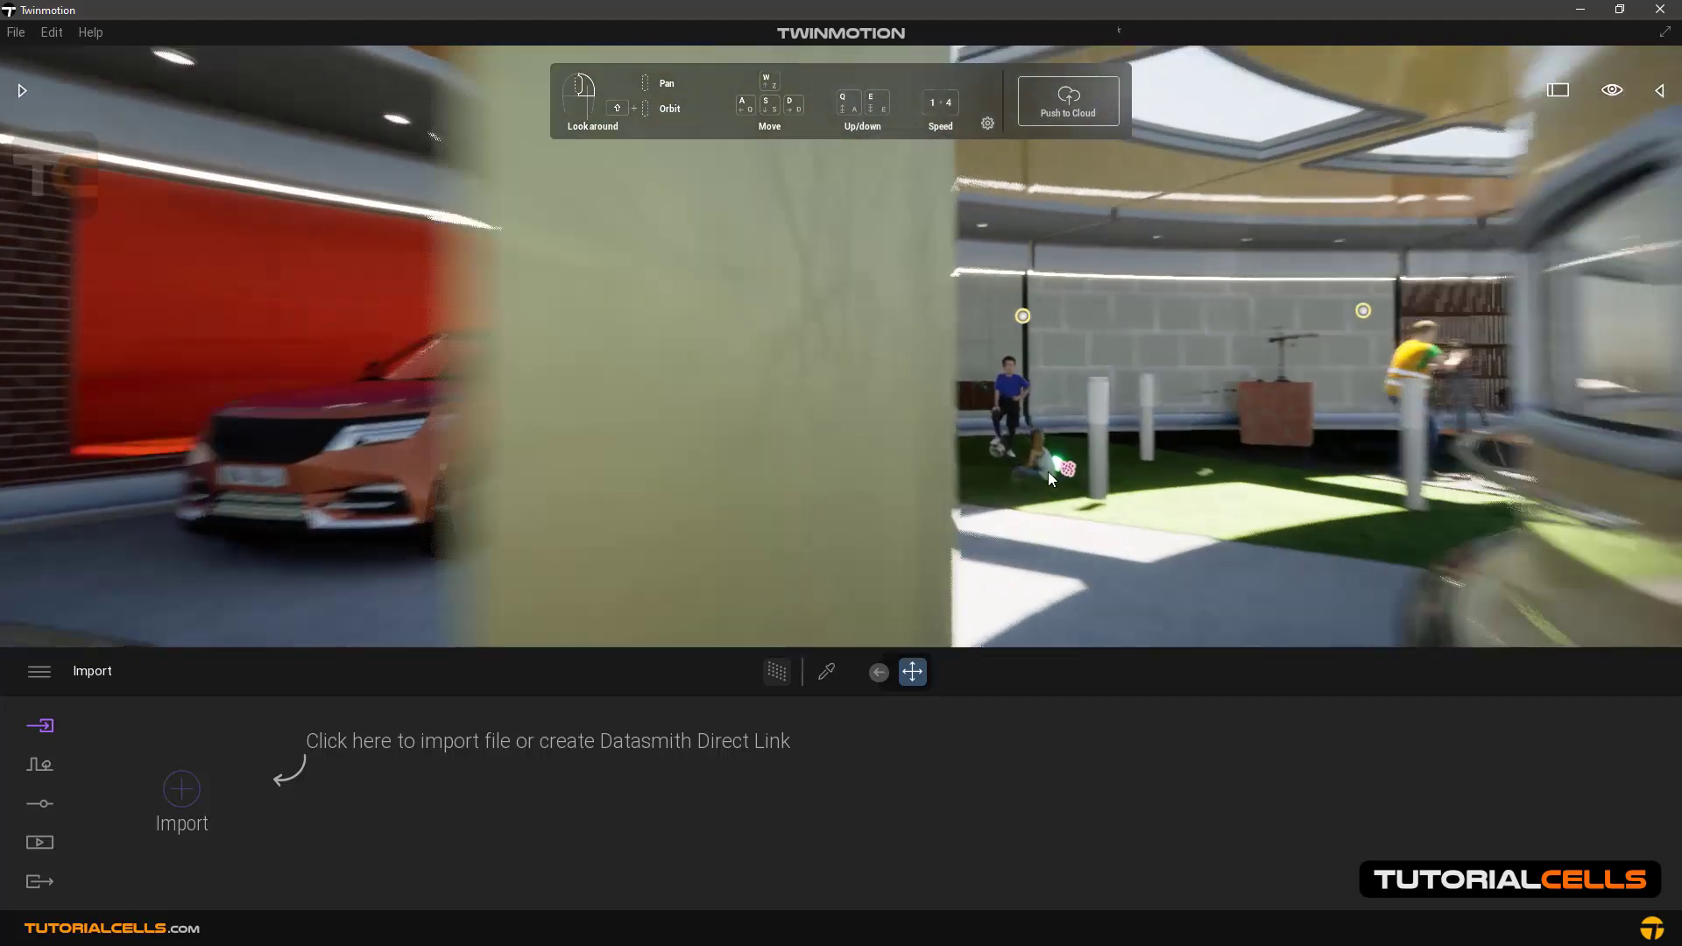
key("w")
right_click_drag(1048, 472, 1073, 489)
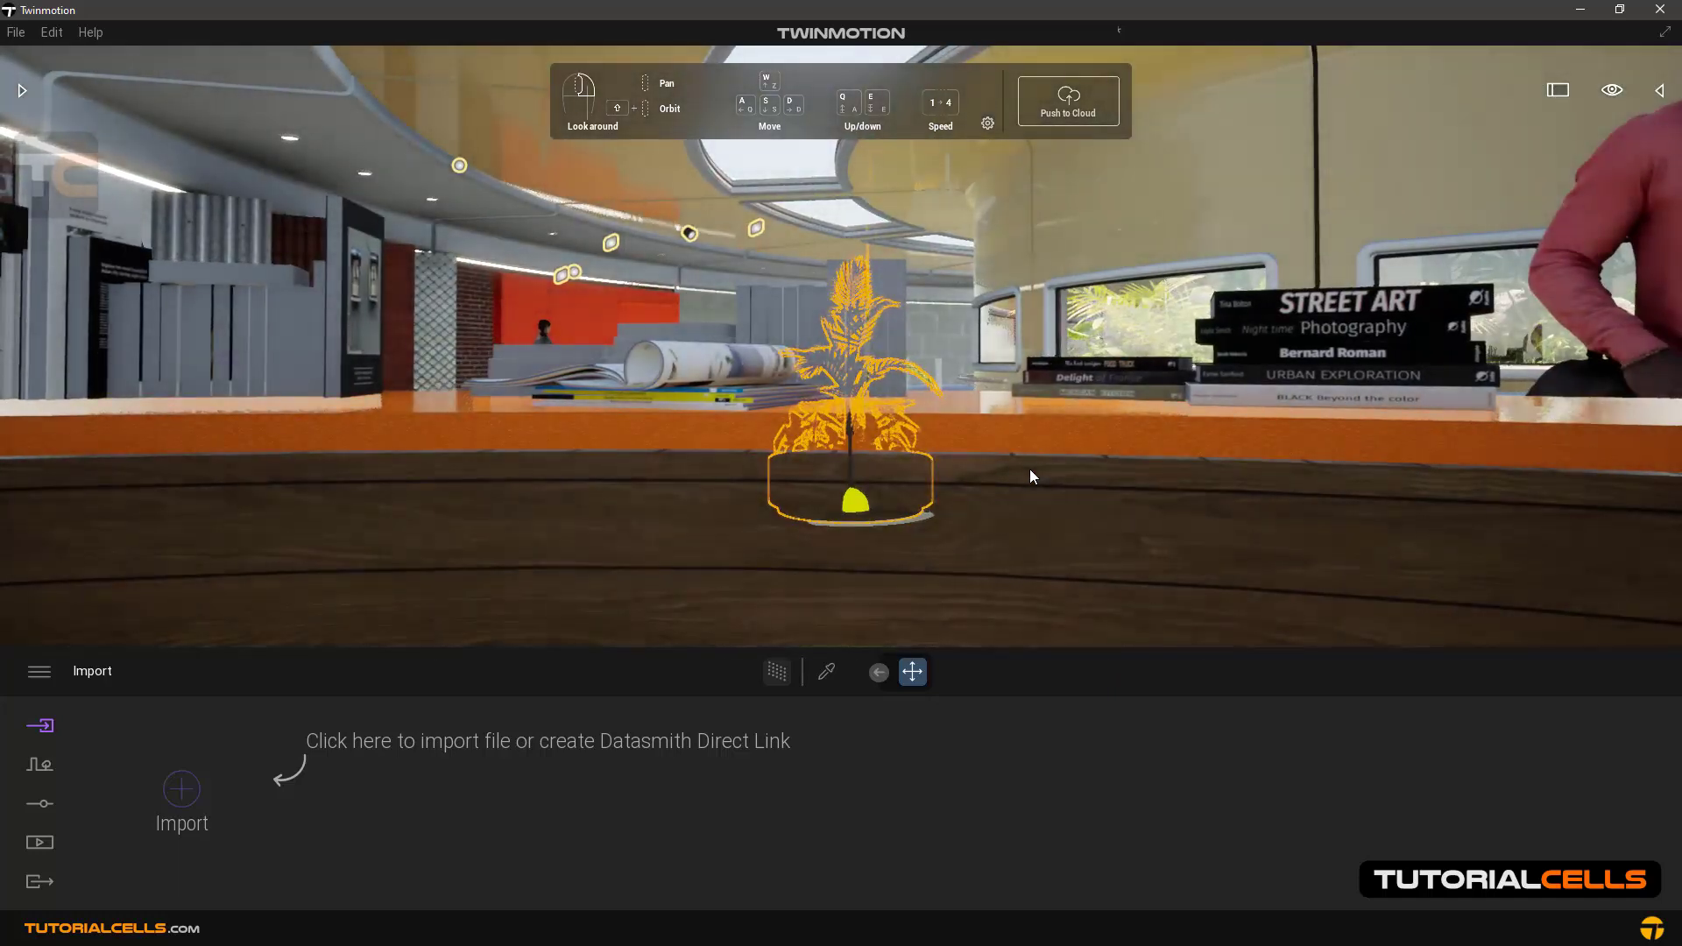
right_click_drag(1030, 477, 985, 524)
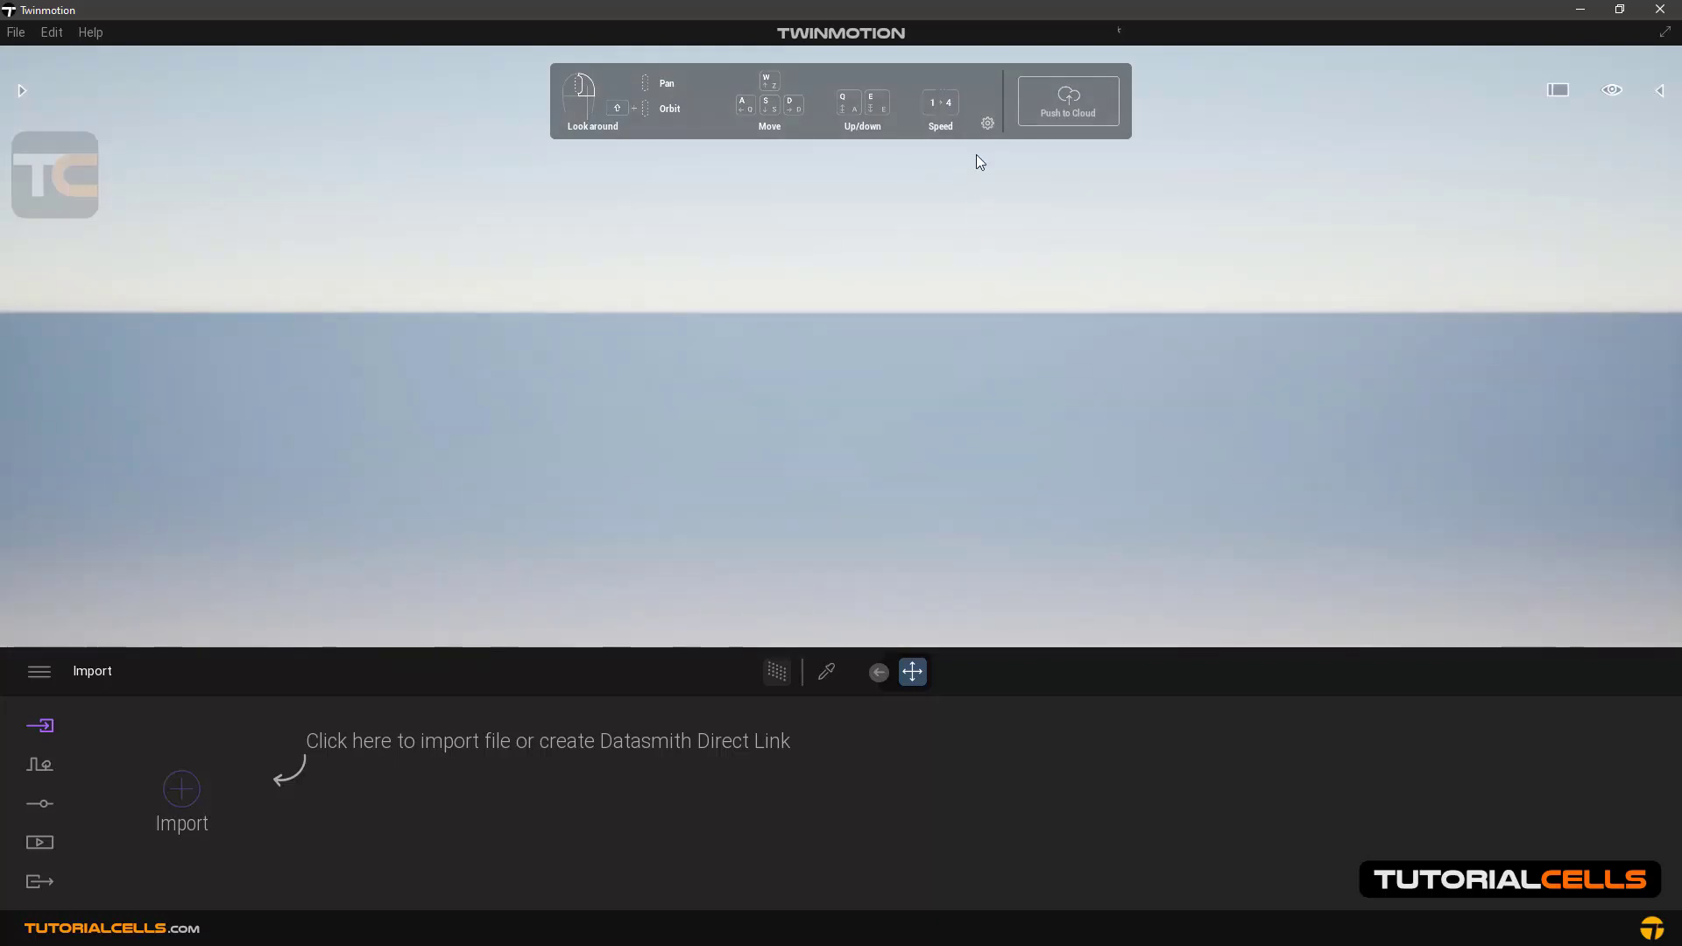
Show the keyboard, pad and touch navigation options, and hide the navigation panel.
left_click(988, 123)
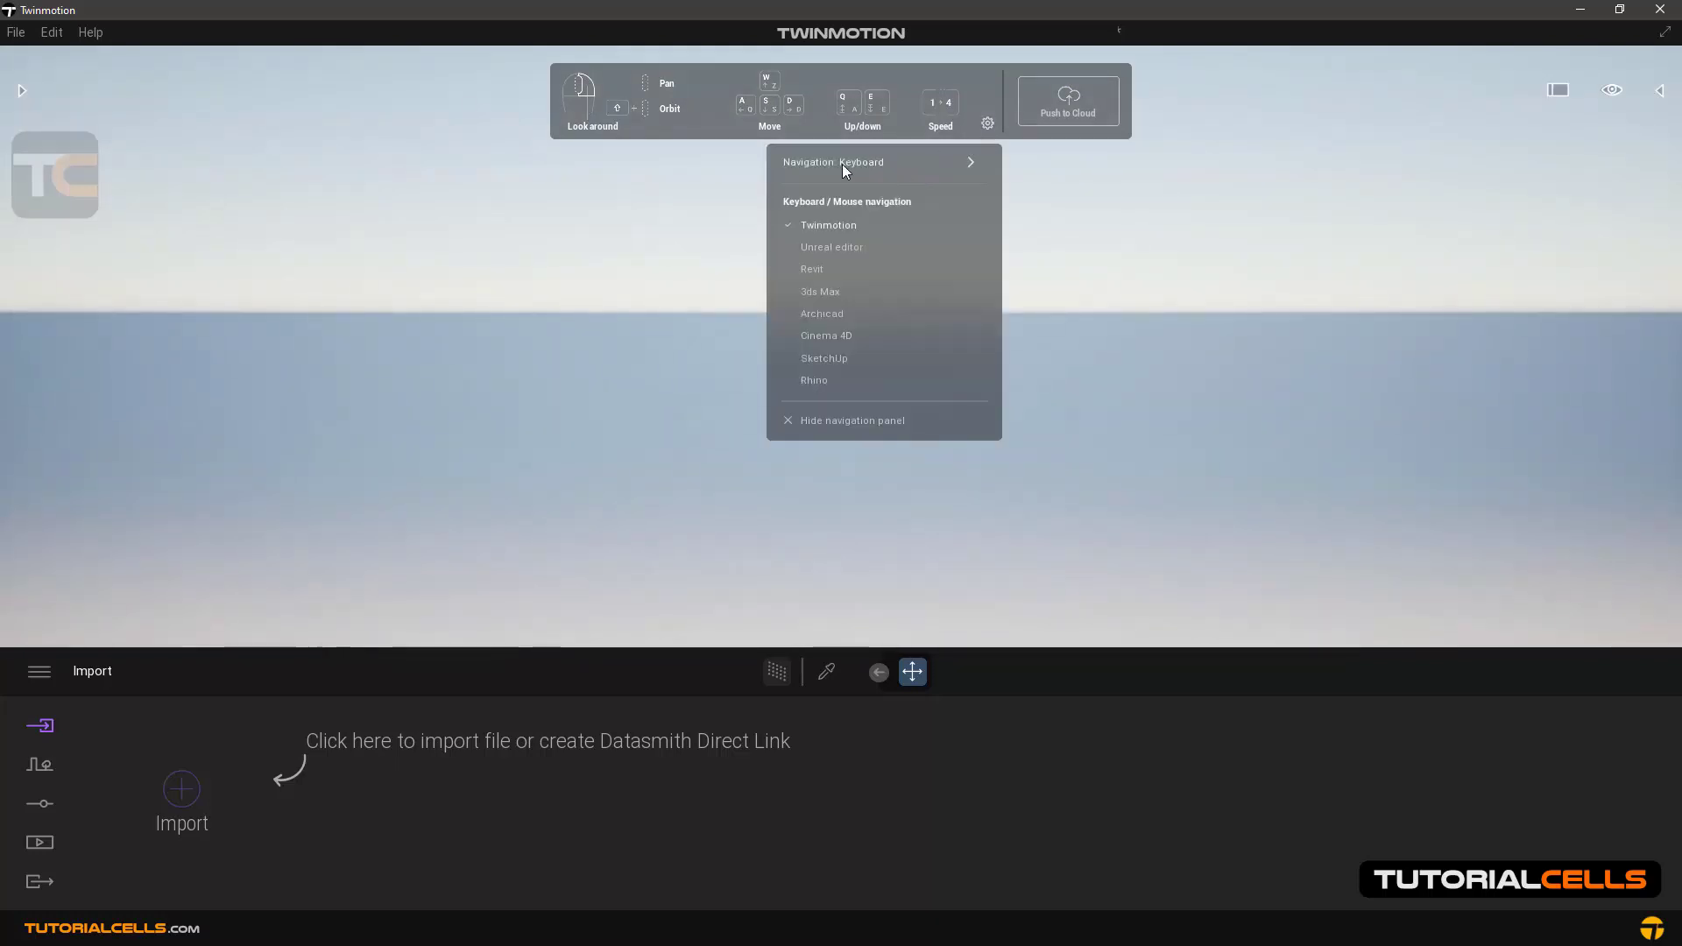
left_click(972, 164)
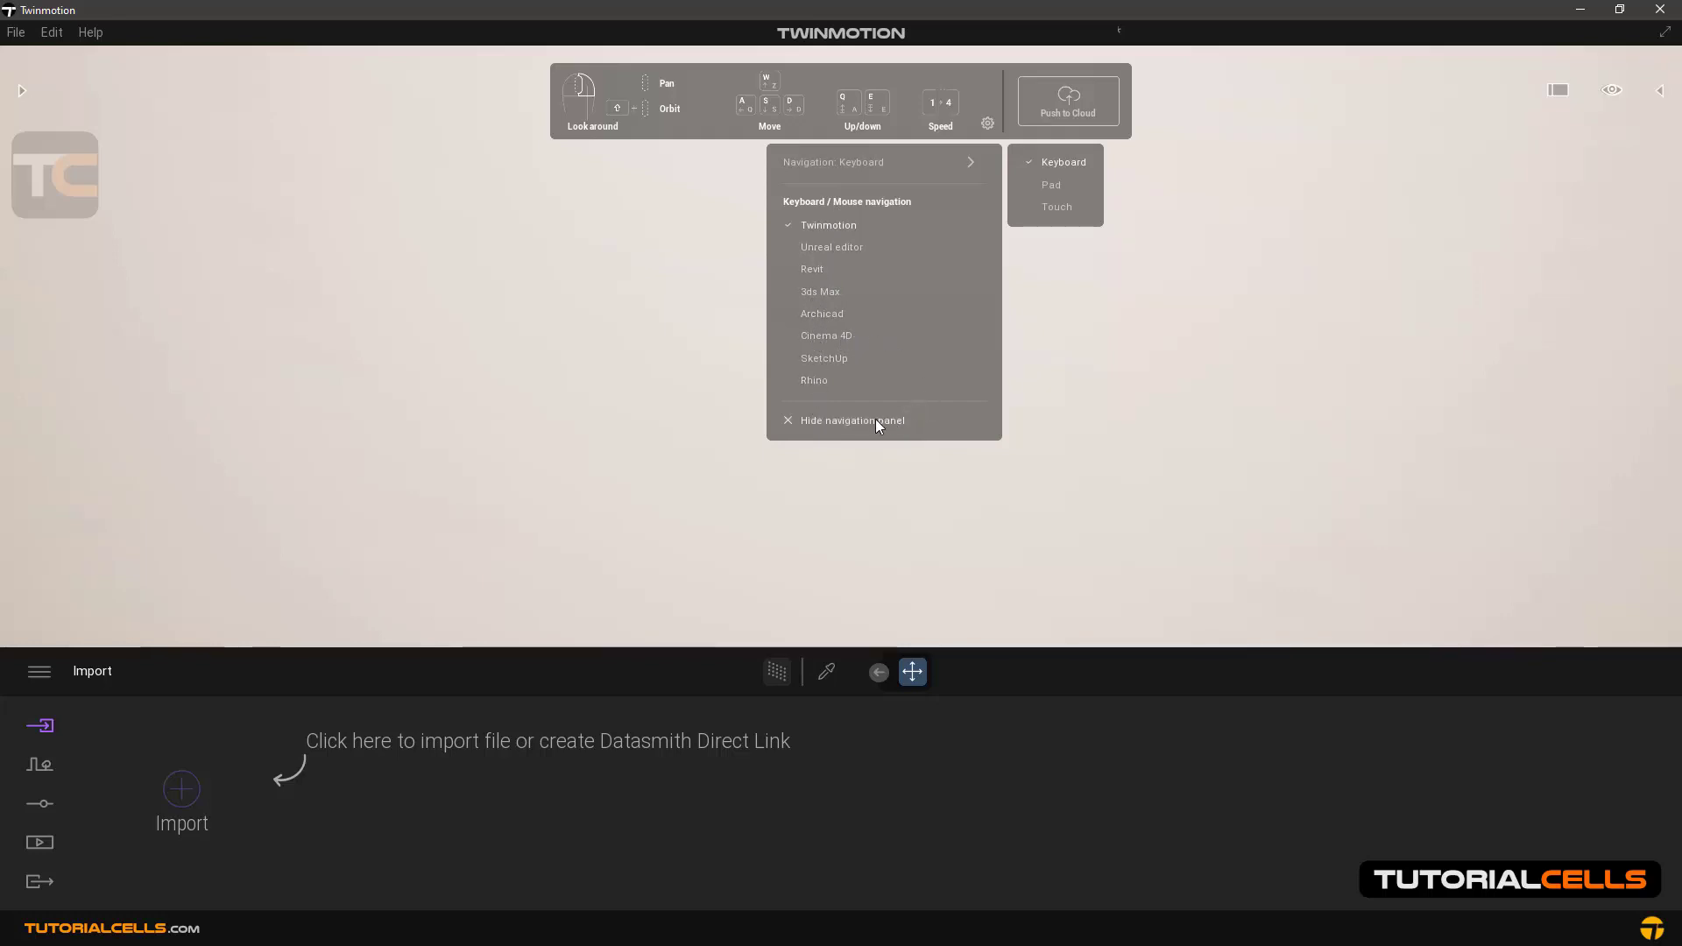
left_click(829, 421)
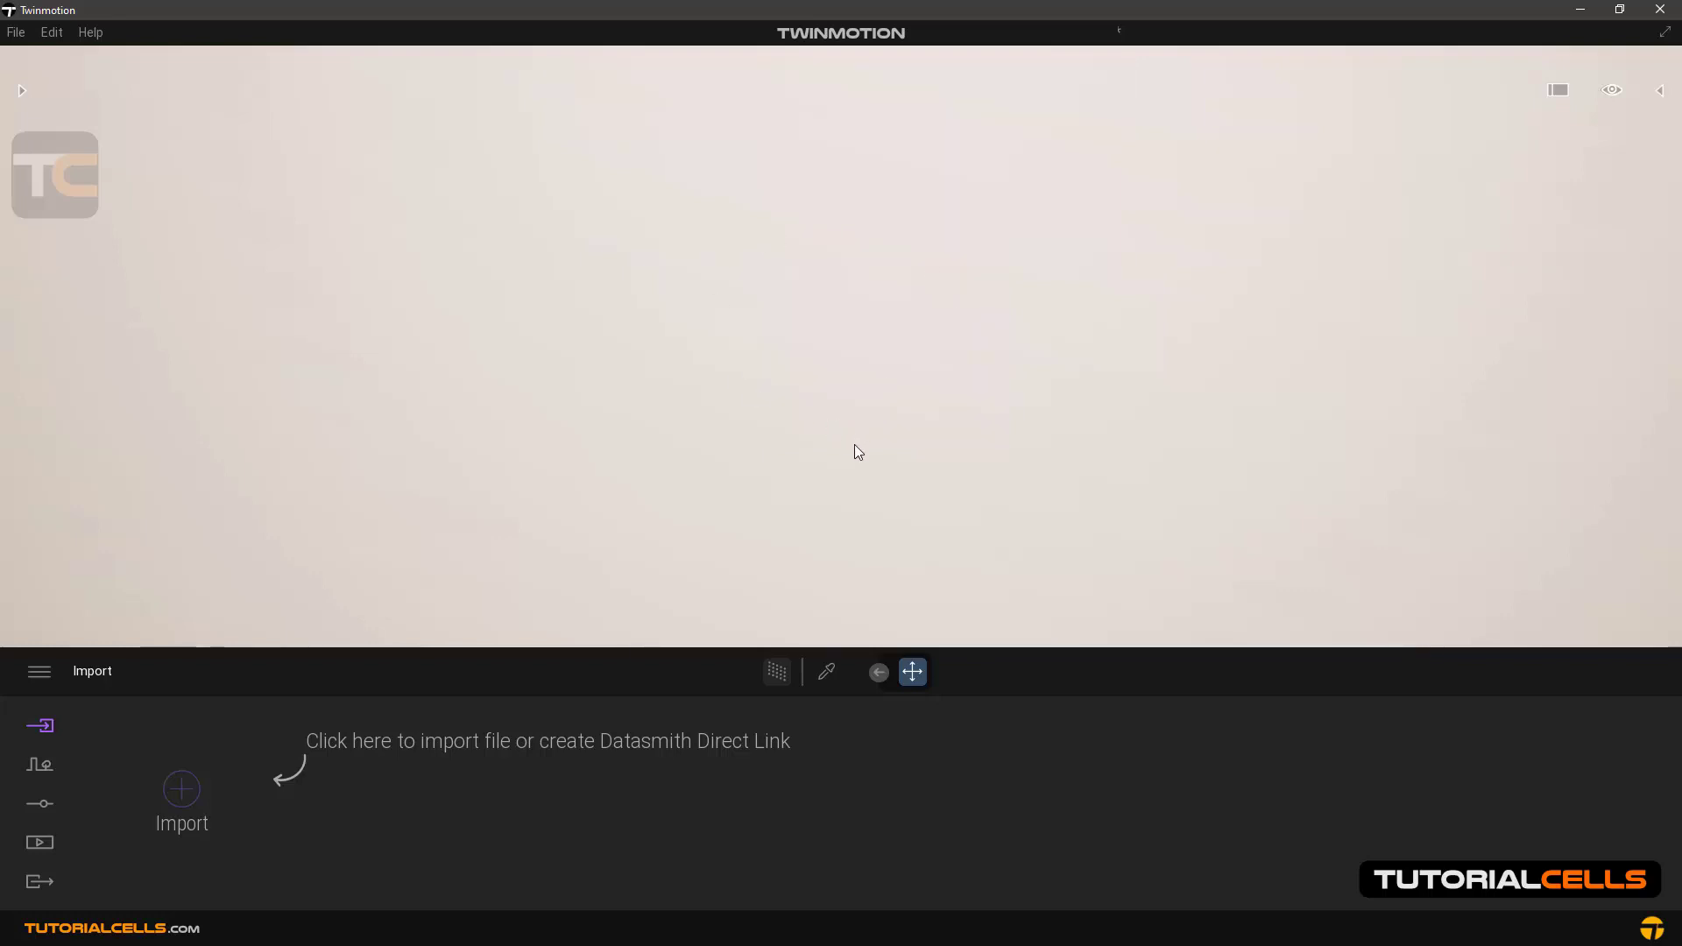